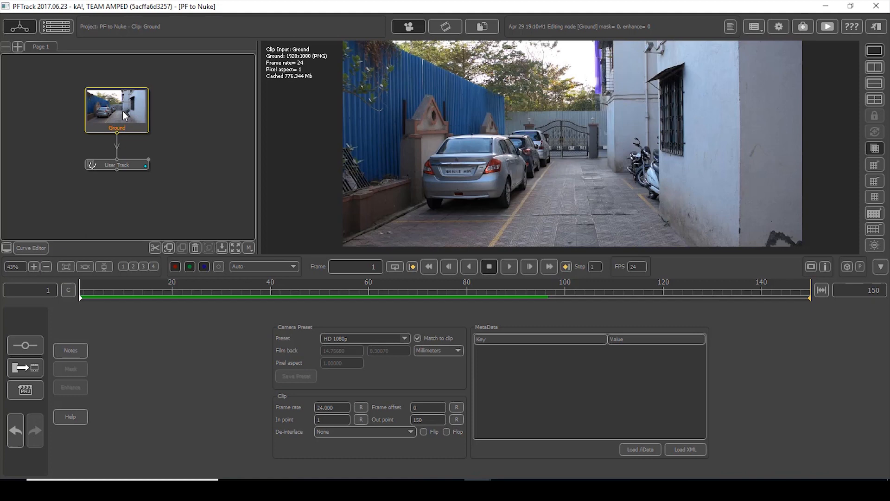
Play through the Ground clip and open the User Track node to review its trackers over the image.
{"action": "left_click", "coordinate": [509, 266]}
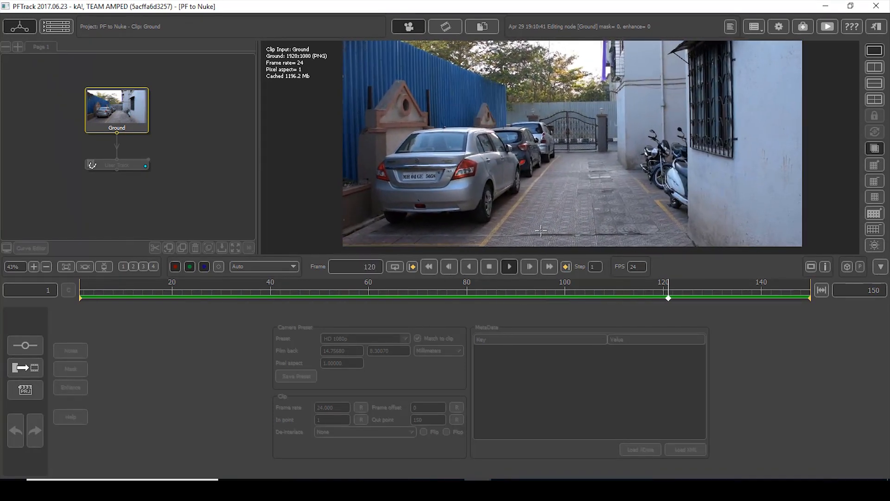
{"action": "left_click", "coordinate": [107, 165]}
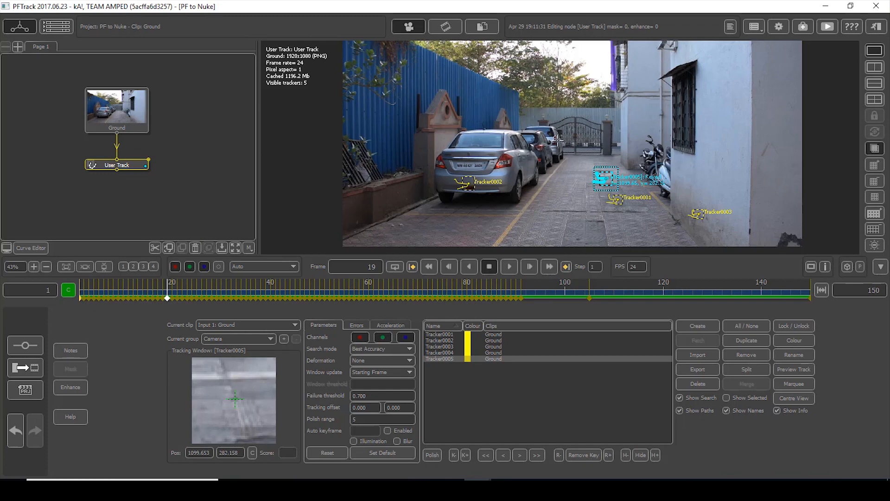
{"action": "scroll", "coordinate": [557, 150], "scroll_direction": "down", "scroll_amount": 2}
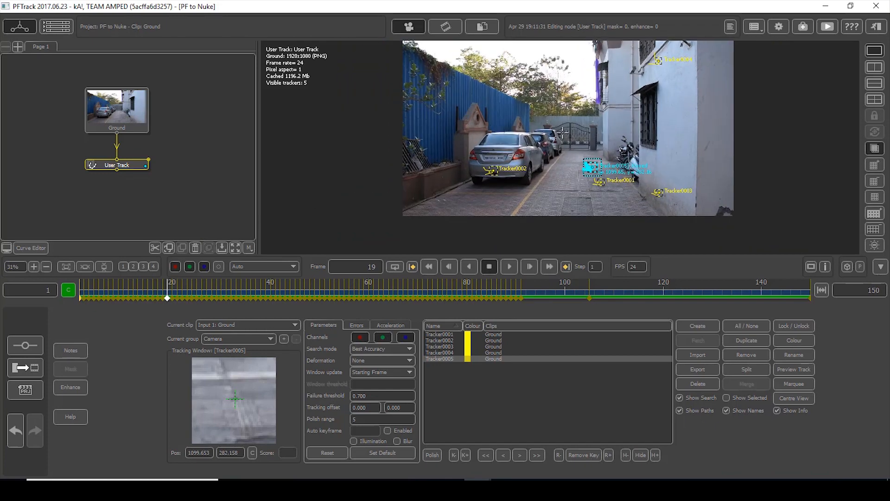
{"action": "middle_click_drag", "start_coordinate": [562, 133], "coordinate": [562, 133]}
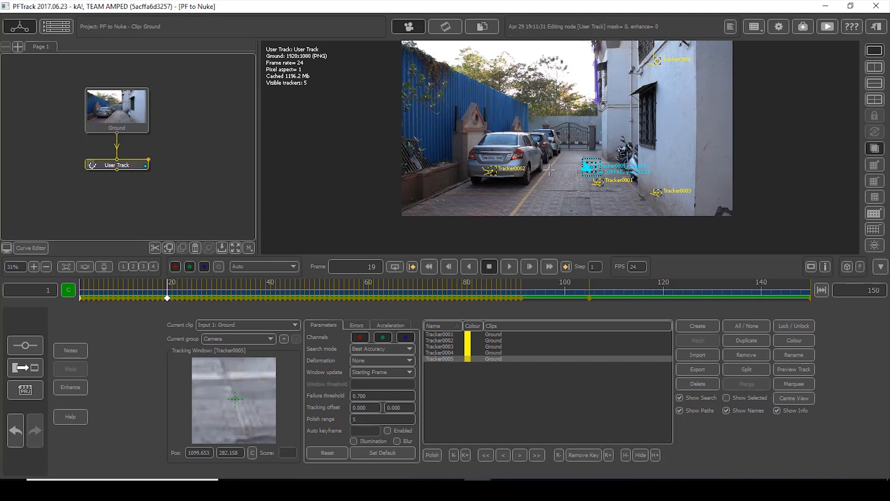
{"action": "mouse_move", "coordinate": [562, 122]}
{"action": "middle_mouse_down"}
{"action": "mouse_move", "coordinate": [545, 171]}
{"action": "mouse_move", "coordinate": [549, 133]}
{"action": "middle_mouse_up"}
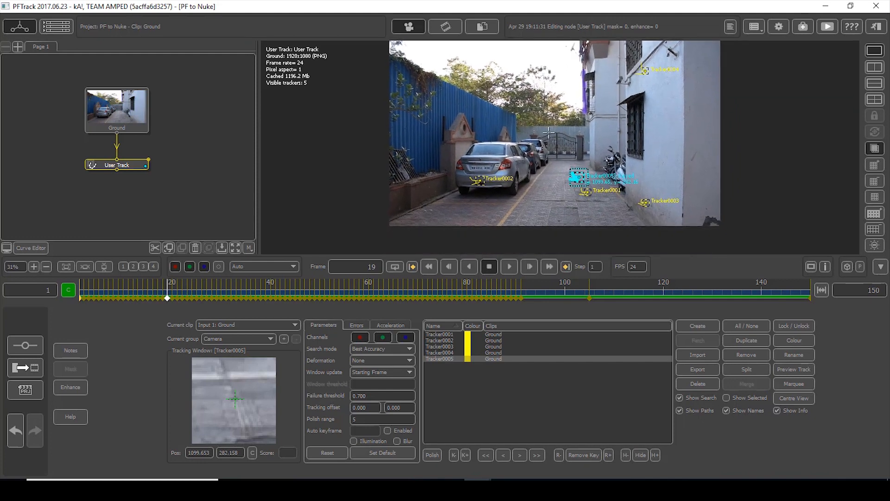
Add an Auto Track node after the User Track node.
{"action": "right_click", "coordinate": [135, 165]}
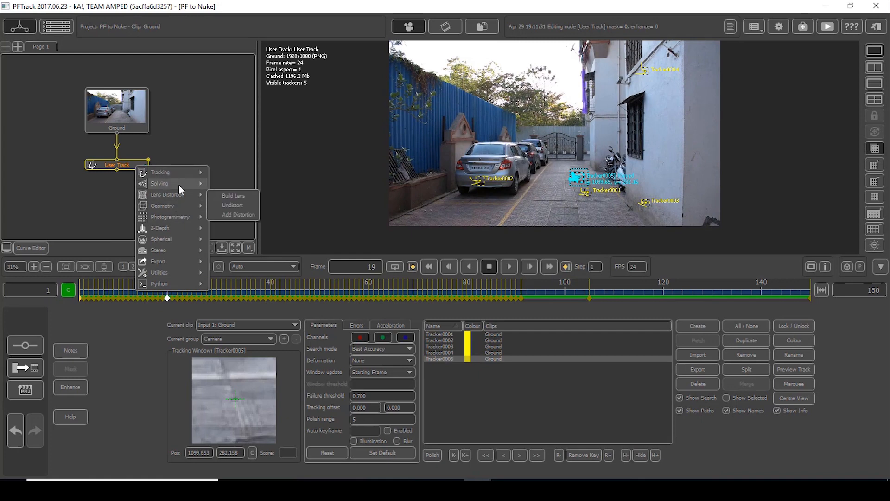
{"action": "mouse_move", "coordinate": [174, 170]}
{"action": "left_click", "coordinate": [235, 172]}
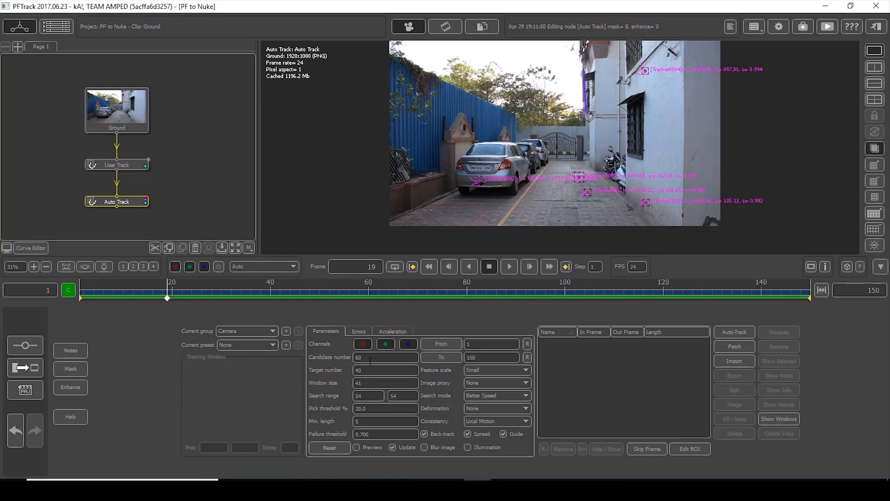
Auto-track the clip with the candidate number set to 125 and the search mode set to Better Accuracy.
{"action": "type", "text": "125"}
{"action": "key", "text": "BackSpace"}
{"action": "key", "text": "BackSpace"}
{"action": "type", "text": "78"}
{"action": "key", "text": "BackSpace"}
{"action": "key", "text": "BackSpace"}
{"action": "type", "text": "90"}
{"action": "left_click_drag", "start_coordinate": [366, 357], "coordinate": [854, 358]}
{"action": "left_click_drag", "start_coordinate": [374, 359], "coordinate": [744, 359]}
{"action": "left_click", "coordinate": [493, 395]}
{"action": "left_click", "coordinate": [488, 415]}
{"action": "left_click", "coordinate": [738, 332]}
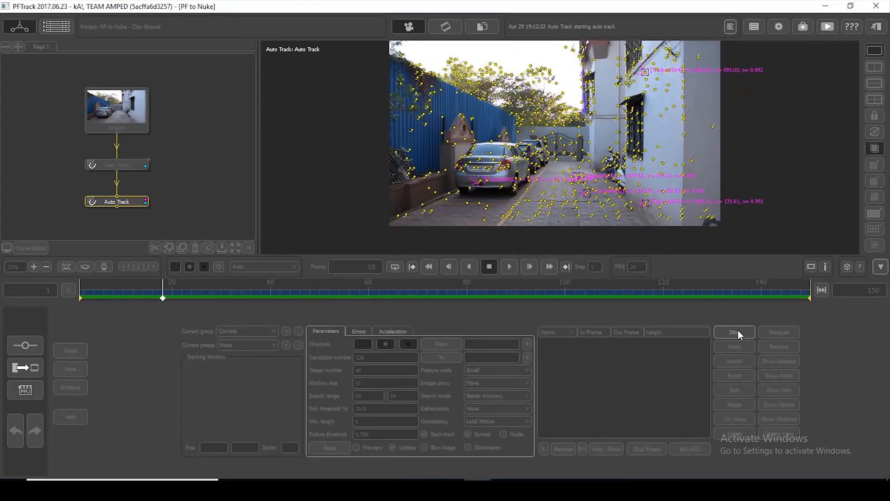
Add a Camera Solver node after the Auto Track node and solve the camera.
{"action": "right_click", "coordinate": [126, 200]}
{"action": "mouse_move", "coordinate": [157, 225]}
{"action": "left_click", "coordinate": [232, 226]}
{"action": "left_click", "coordinate": [116, 432]}
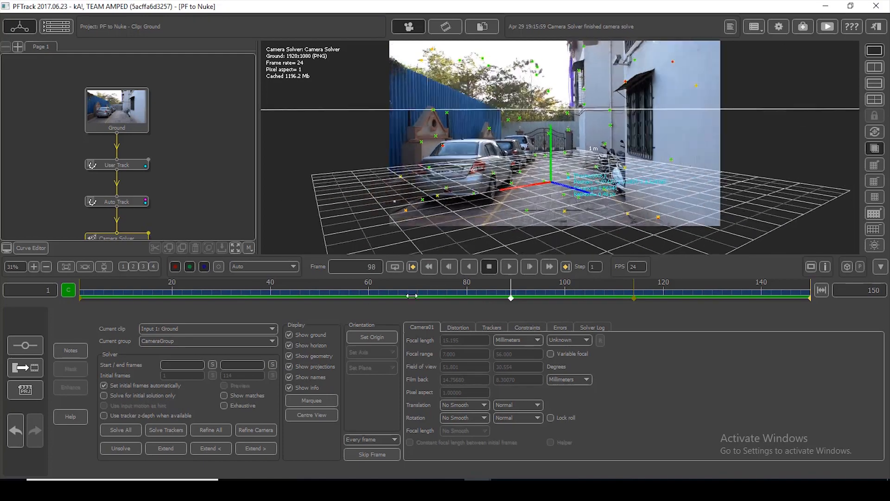
Add an Orient Scene node after the Camera Solver and set the scene origin at ground tracker Auto000027.
{"action": "middle_click_drag", "start_coordinate": [185, 209], "coordinate": [190, 147]}
{"action": "right_click", "coordinate": [137, 178]}
{"action": "mouse_move", "coordinate": [172, 284]}
{"action": "left_click", "coordinate": [240, 335]}
{"action": "left_click", "coordinate": [568, 203]}
{"action": "left_click", "coordinate": [706, 396]}
Align the ground grid with the driveway and adjust the scene's scale in the Orient Scene node.
{"action": "left_click", "coordinate": [753, 339]}
{"action": "left_click", "coordinate": [751, 367]}
{"action": "mouse_move", "coordinate": [568, 211]}
{"action": "left_mouse_down"}
{"action": "mouse_move", "coordinate": [596, 211]}
{"action": "mouse_move", "coordinate": [568, 204]}
{"action": "mouse_move", "coordinate": [568, 217]}
{"action": "left_mouse_up"}
{"action": "left_click_drag", "start_coordinate": [577, 211], "coordinate": [586, 207]}
{"action": "left_click", "coordinate": [752, 339]}
{"action": "left_click", "coordinate": [751, 377]}
{"action": "mouse_move", "coordinate": [593, 204]}
{"action": "left_mouse_down"}
{"action": "mouse_move", "coordinate": [614, 204]}
{"action": "mouse_move", "coordinate": [594, 204]}
{"action": "left_mouse_up"}
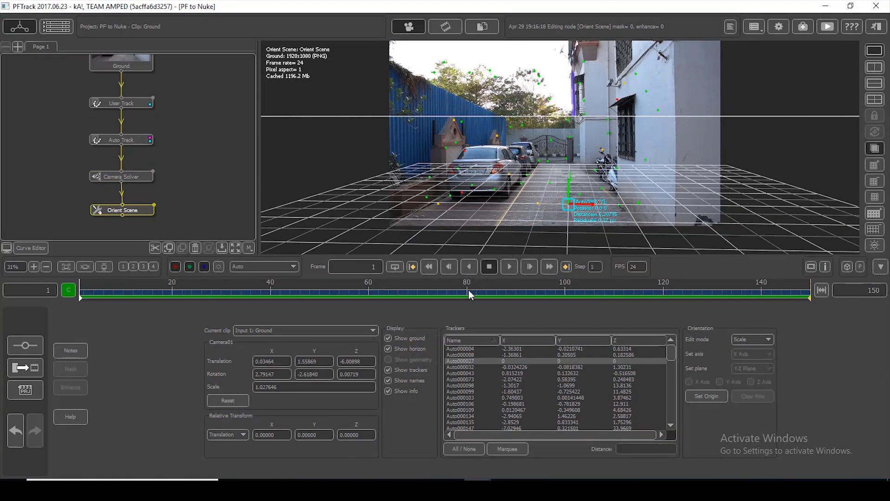
Play the clip to check the oriented ground grid against the footage, and return to the first frame.
{"action": "left_click", "coordinate": [505, 267]}
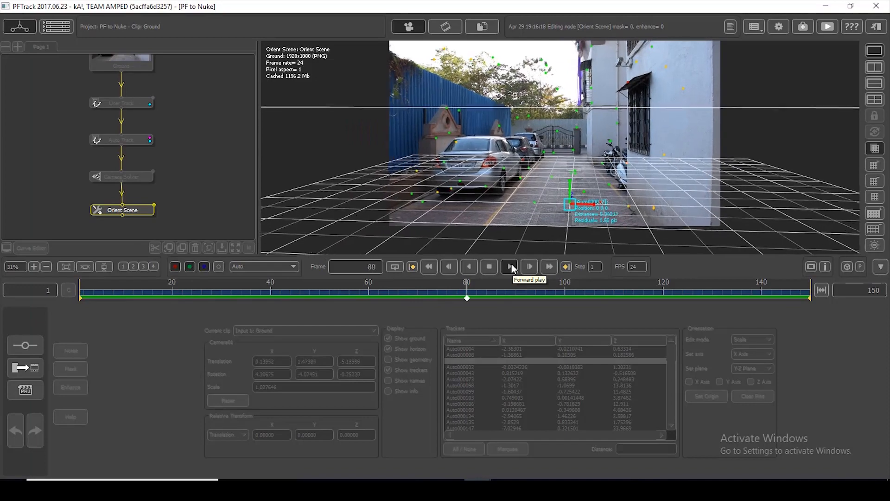
{"action": "left_click", "coordinate": [429, 266]}
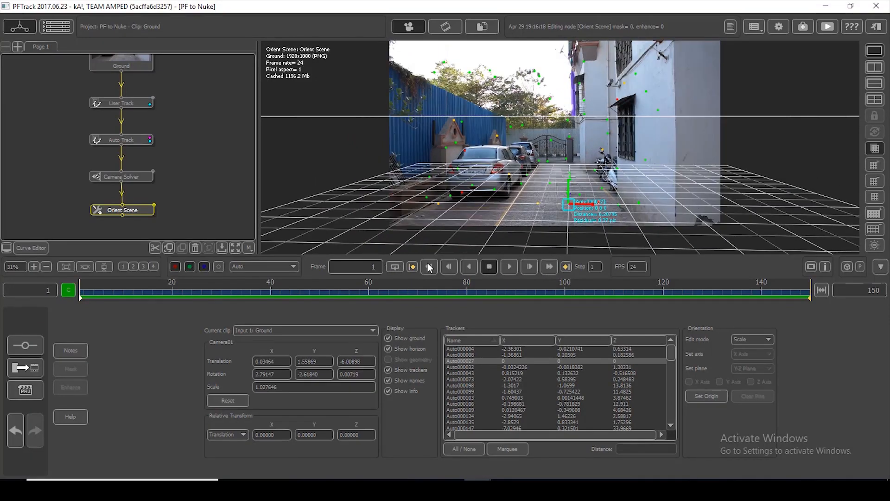
Add a Test Object node after the Orient Scene node.
{"action": "right_click", "coordinate": [134, 208]}
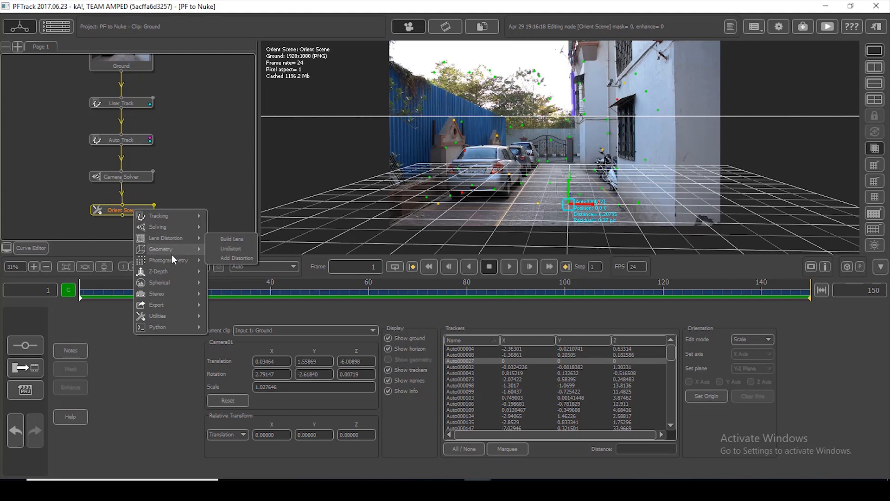
{"action": "mouse_move", "coordinate": [173, 248]}
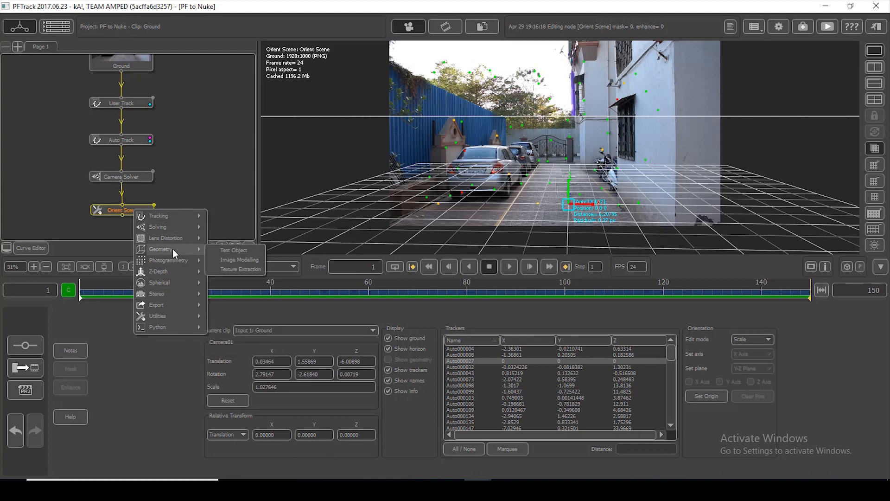
{"action": "left_click", "coordinate": [244, 250]}
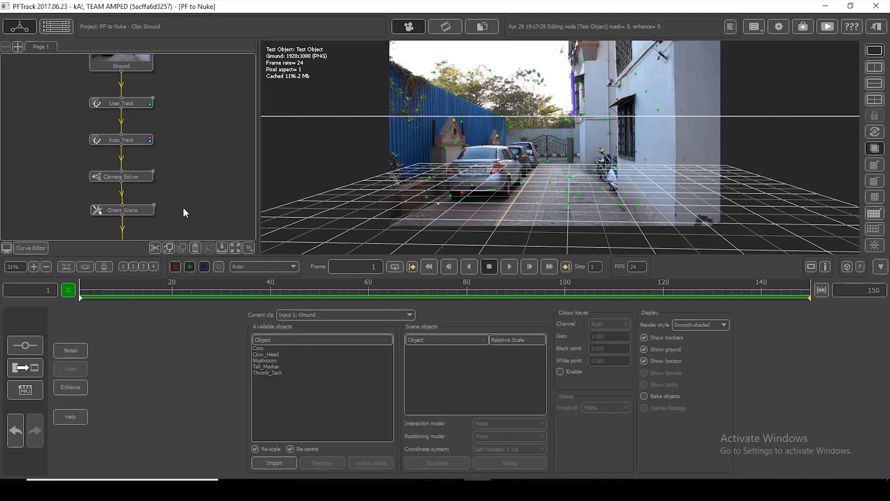
{"action": "middle_click_drag", "start_coordinate": [185, 206], "coordinate": [186, 132]}
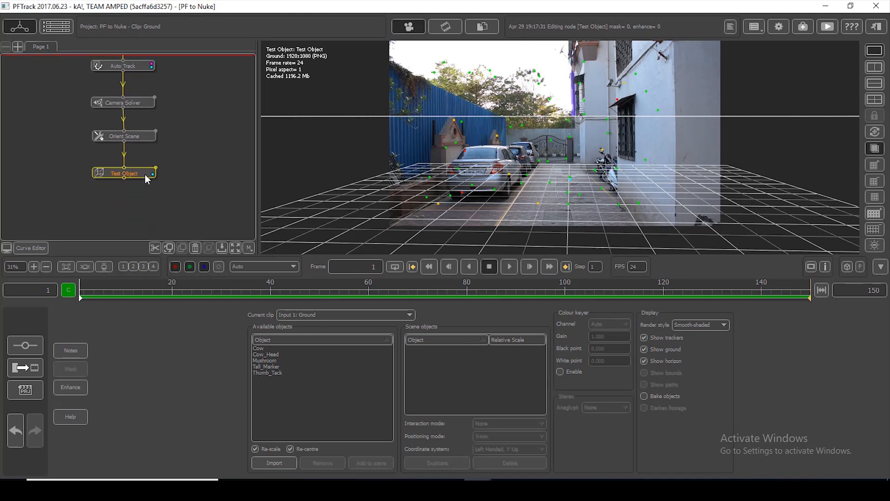
Add the Thumb_Tack object to the scene and place it at a ground tracker in mid-driveway using Place at selected feature.
{"action": "left_click", "coordinate": [264, 372]}
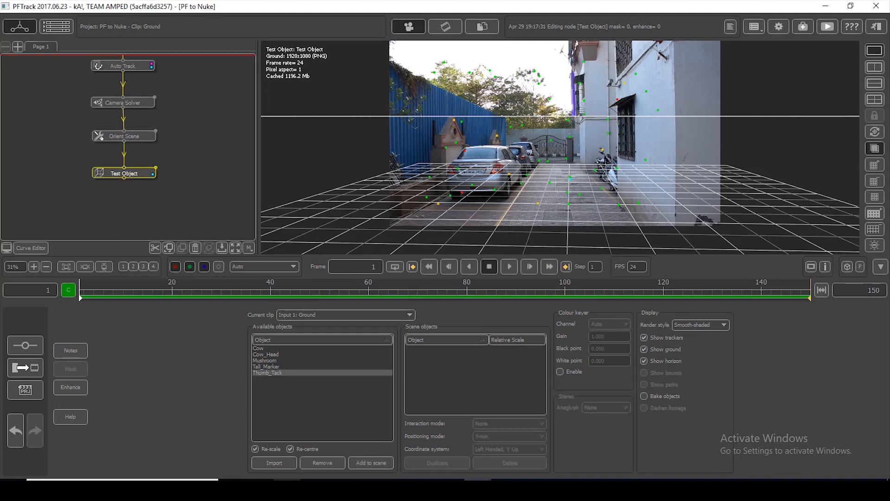
{"action": "left_click", "coordinate": [278, 463]}
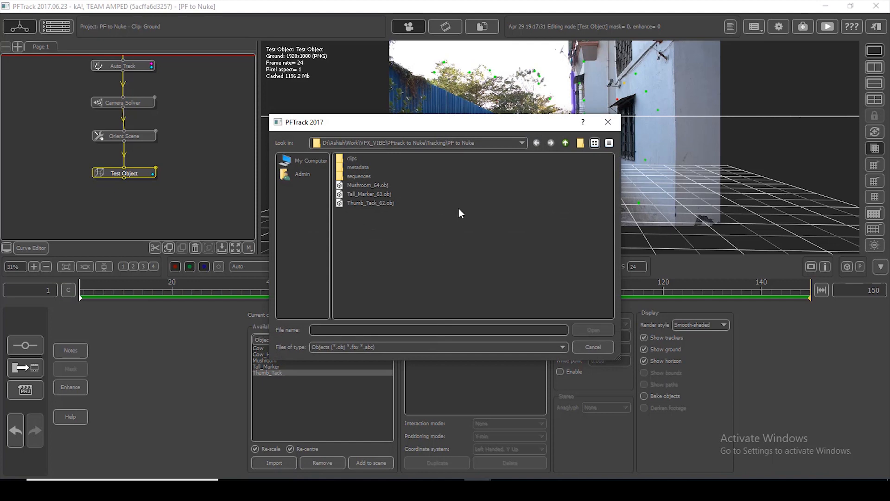
{"action": "left_click", "coordinate": [605, 124]}
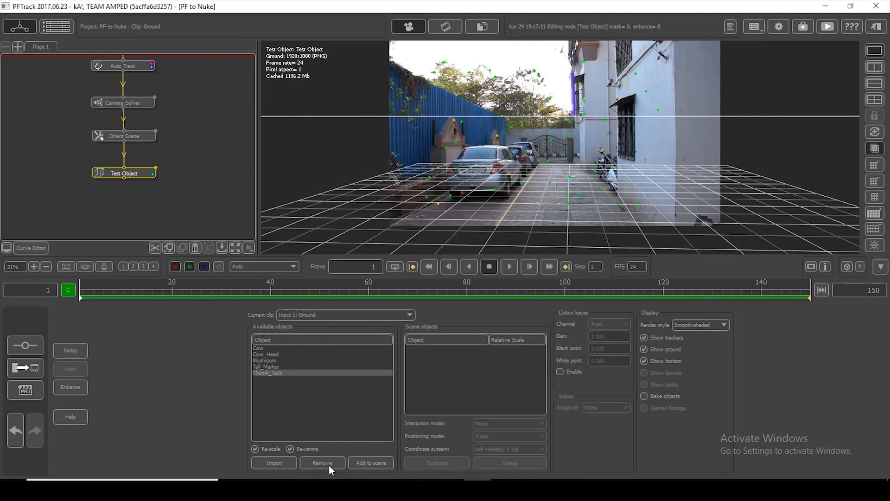
{"action": "left_click", "coordinate": [372, 461]}
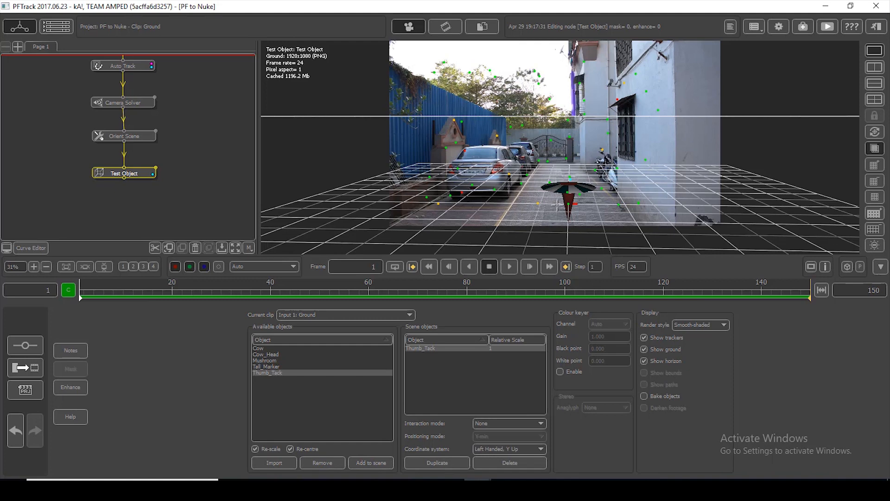
{"action": "left_click", "coordinate": [507, 422]}
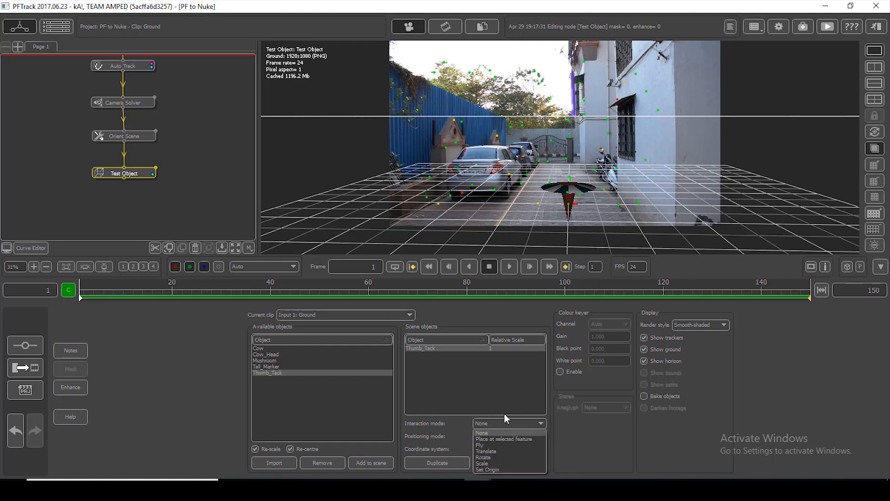
{"action": "left_click", "coordinate": [496, 438]}
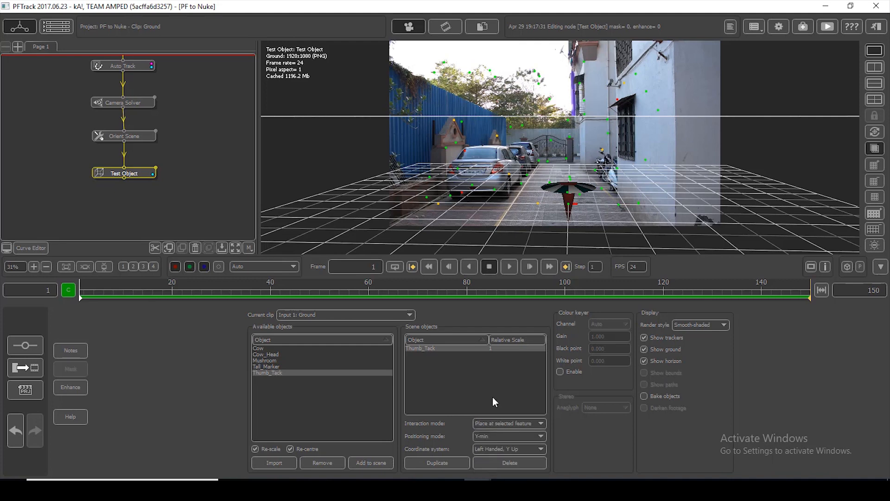
{"action": "left_click", "coordinate": [538, 204]}
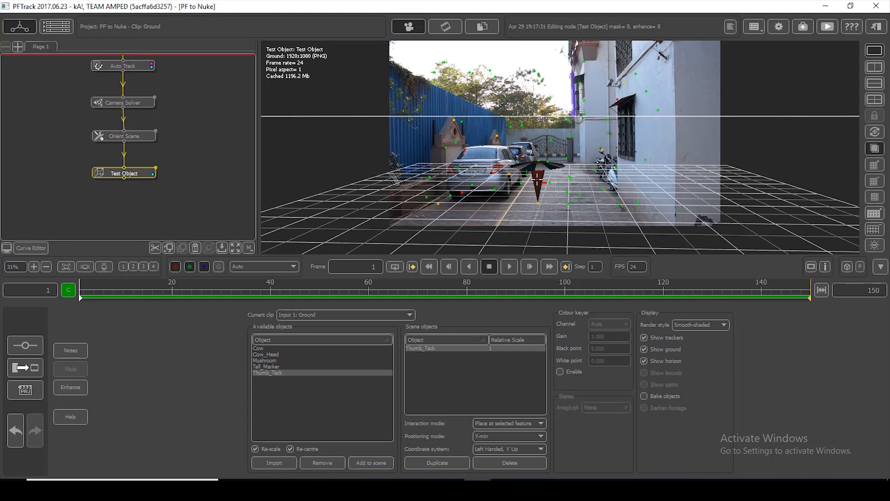
Add the Tall_Marker object to the scene and place it at a tracker near the parked motorcycles.
{"action": "left_click", "coordinate": [271, 366]}
{"action": "left_click", "coordinate": [365, 461]}
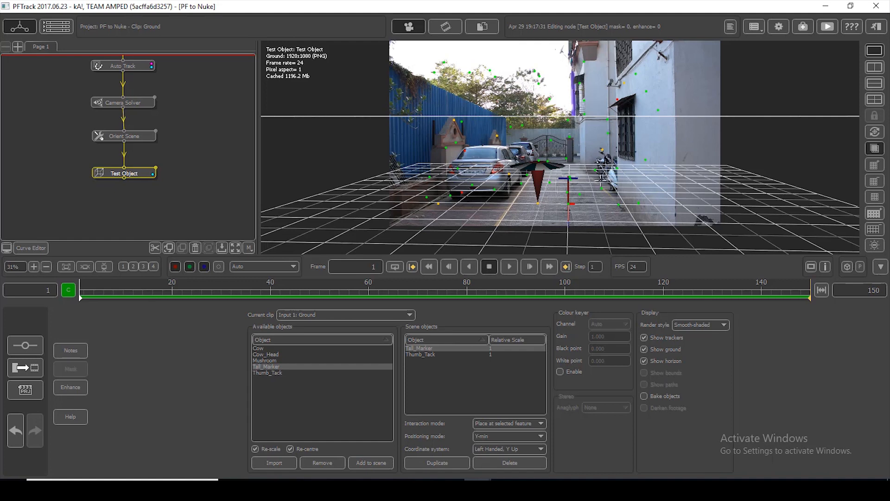
{"action": "left_click", "coordinate": [594, 170]}
Add the Mushroom object to the scene and place it at a tracker beside the silver car.
{"action": "left_click", "coordinate": [266, 360]}
{"action": "left_click", "coordinate": [370, 463]}
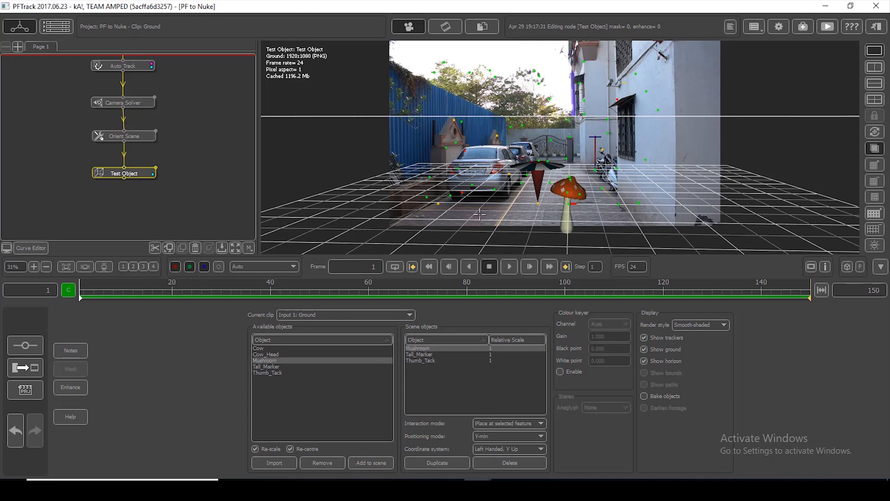
{"action": "left_click", "coordinate": [426, 196]}
Play the clip to check how the three test objects stick to the footage, and return to the first frame.
{"action": "left_click", "coordinate": [509, 267]}
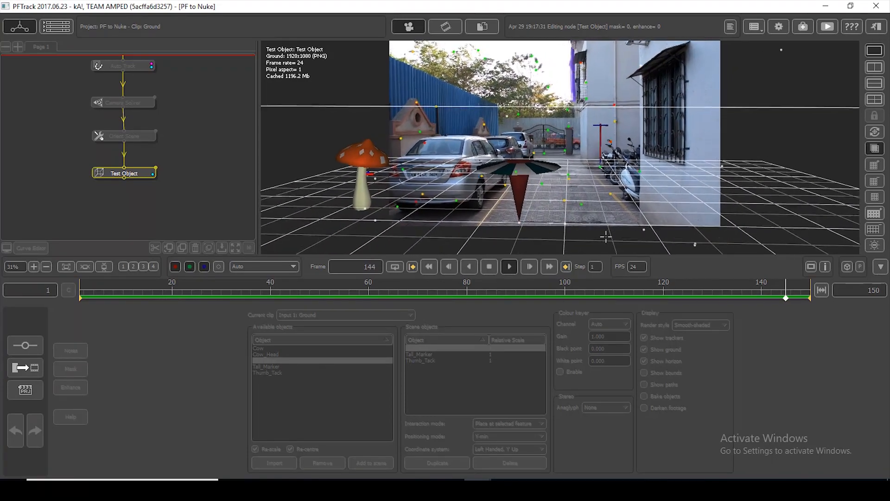
{"action": "left_click", "coordinate": [489, 267]}
{"action": "left_click", "coordinate": [412, 267]}
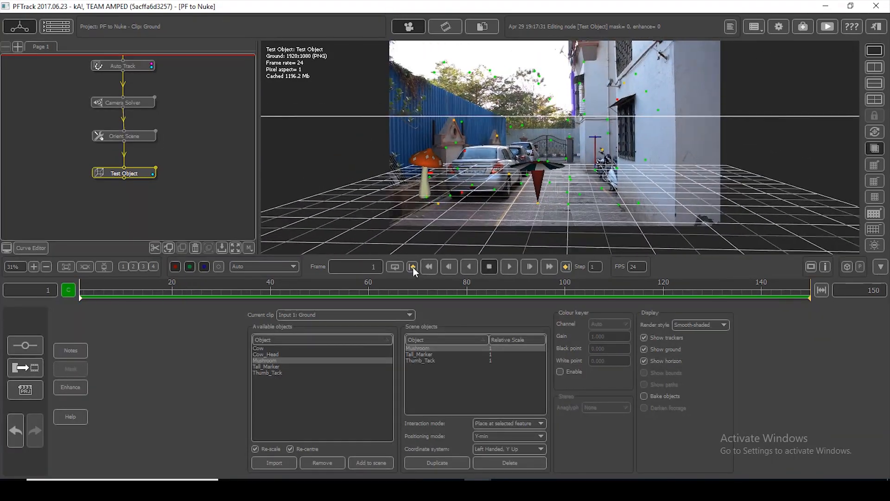
Add an Export node after the Test Object node.
{"action": "right_click", "coordinate": [135, 173]}
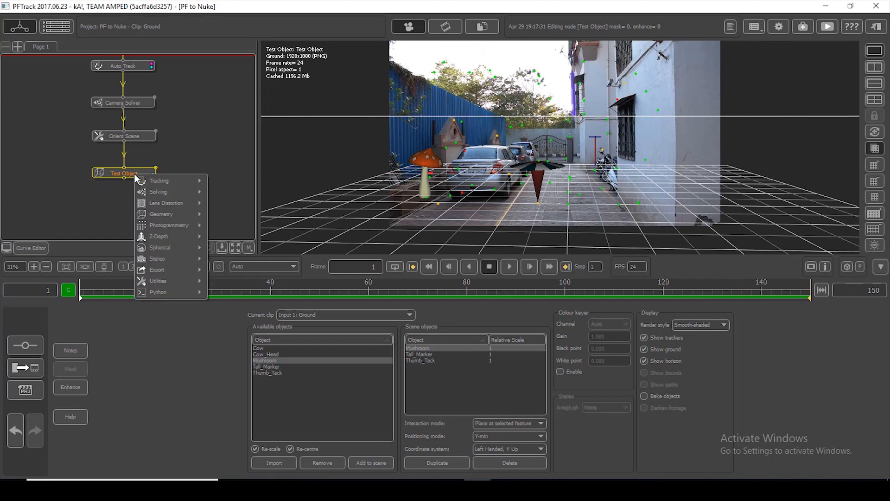
{"action": "mouse_move", "coordinate": [168, 267]}
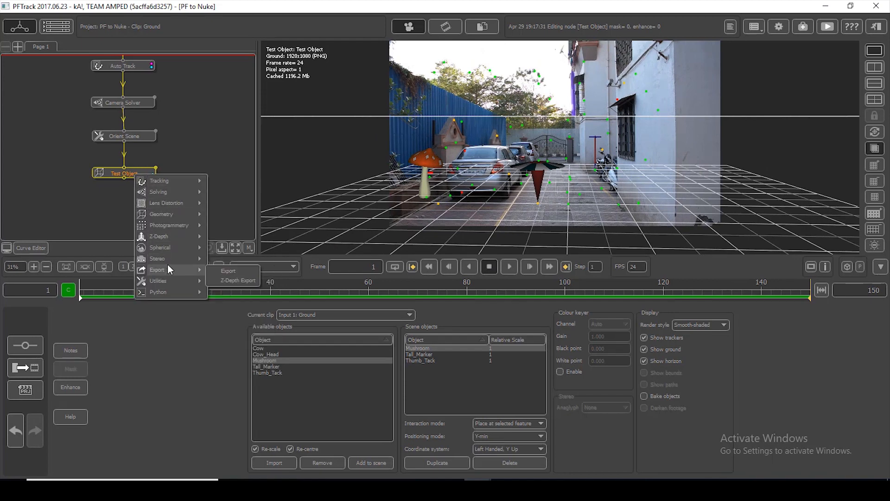
{"action": "left_click", "coordinate": [230, 271]}
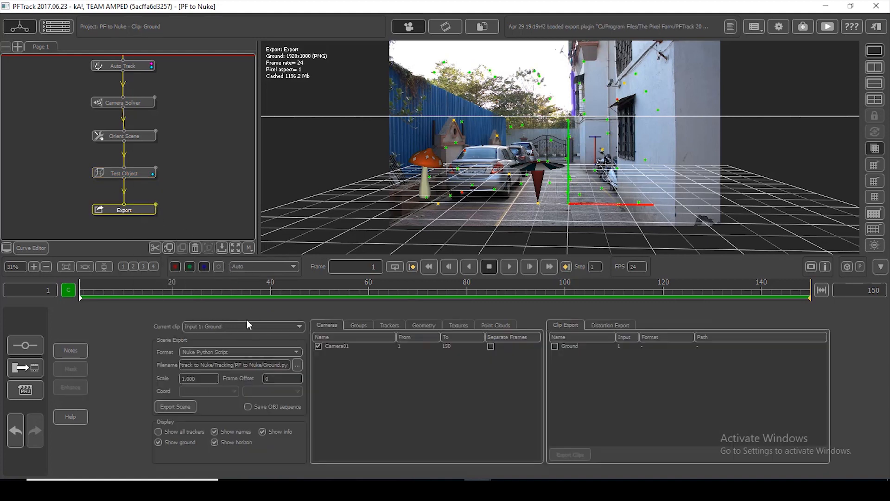
Export the scene as a Nuke Python Script named Ground_PFtoNuke.py in the PF to Nuke folder.
{"action": "left_click", "coordinate": [296, 353]}
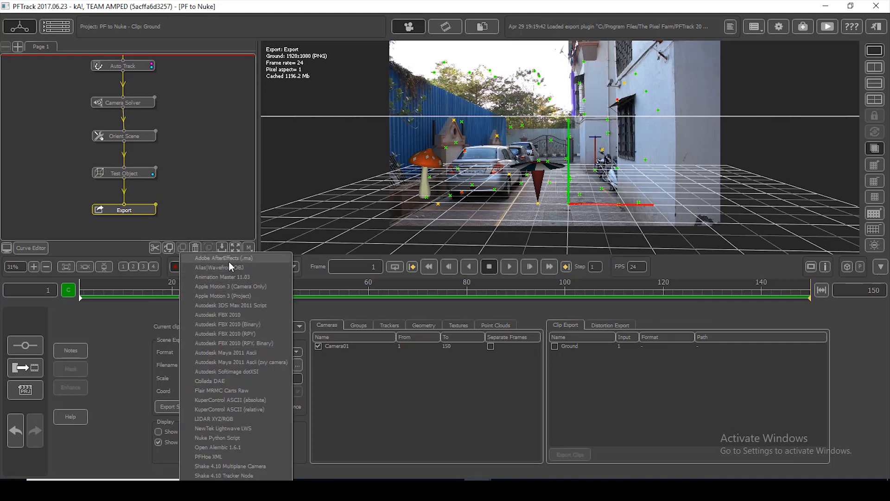
{"action": "left_click", "coordinate": [219, 437]}
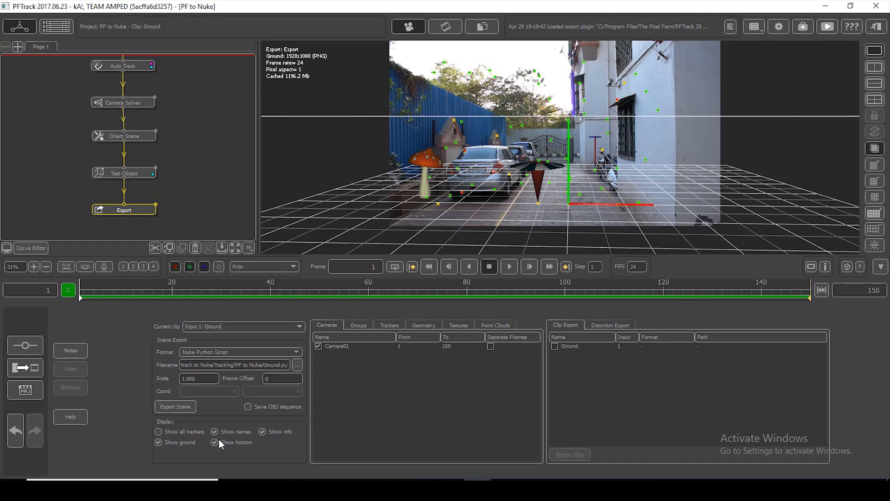
{"action": "left_click", "coordinate": [296, 366]}
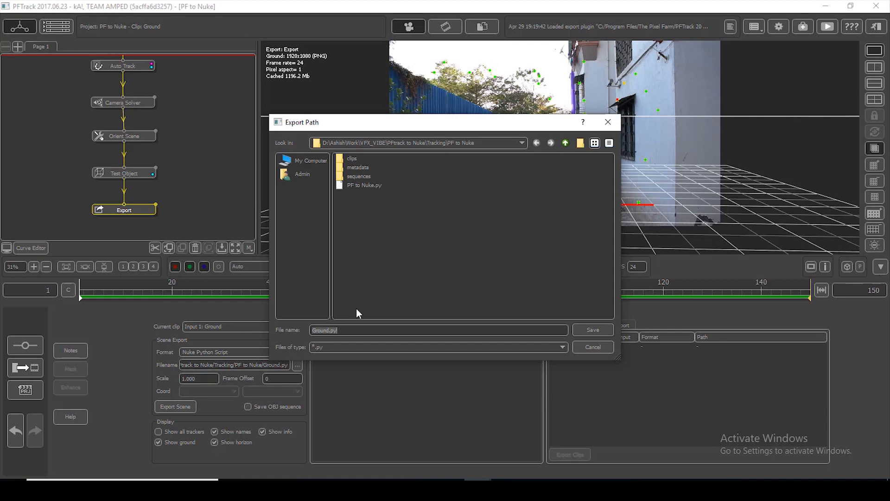
{"action": "left_click", "coordinate": [329, 330]}
{"action": "type", "text": "_PFtoNuke"}
{"action": "left_click", "coordinate": [592, 330]}
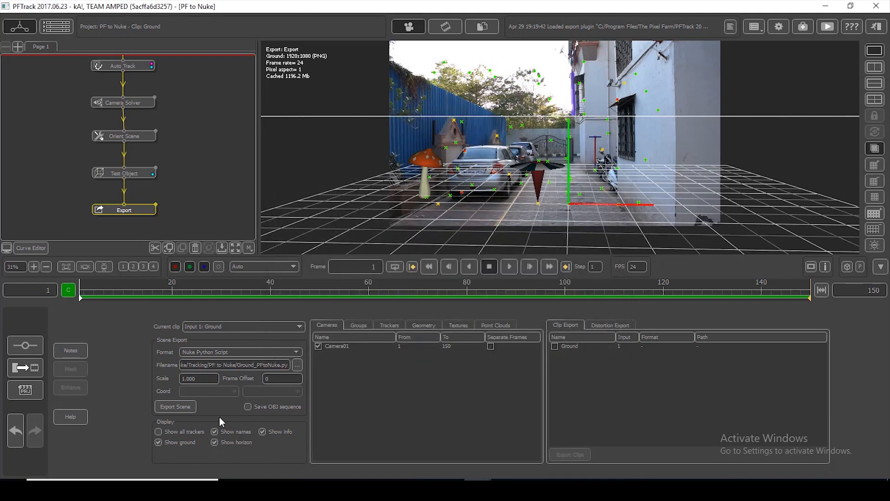
{"action": "left_click", "coordinate": [175, 406]}
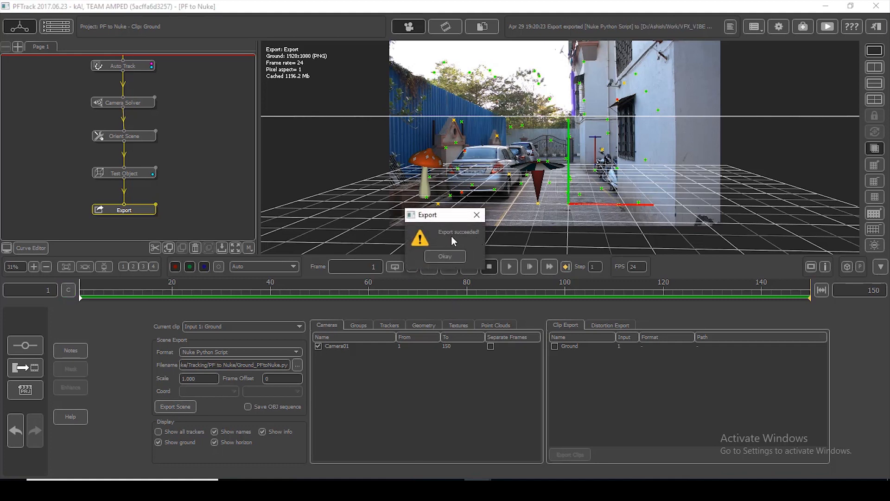
Dismiss the export message, switch to NukeX and reposition the Viewer node in the node graph.
{"action": "left_click", "coordinate": [442, 256]}
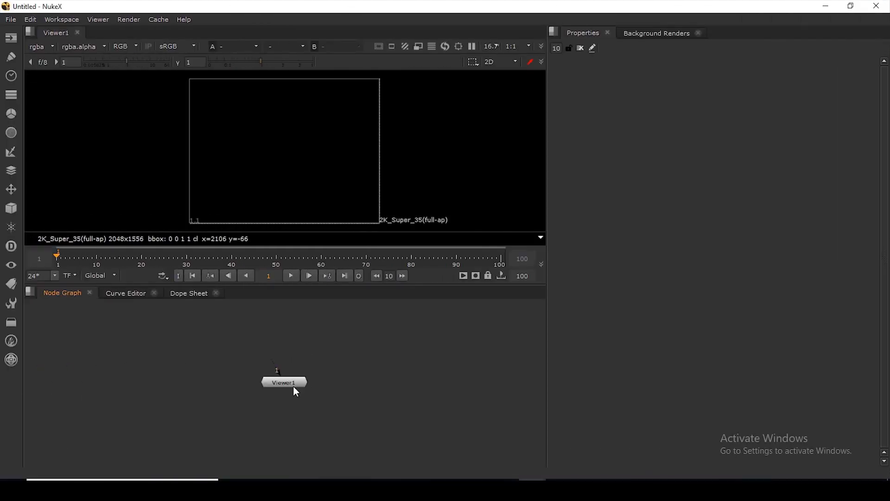
{"action": "left_click_drag", "start_coordinate": [297, 392], "coordinate": [264, 390]}
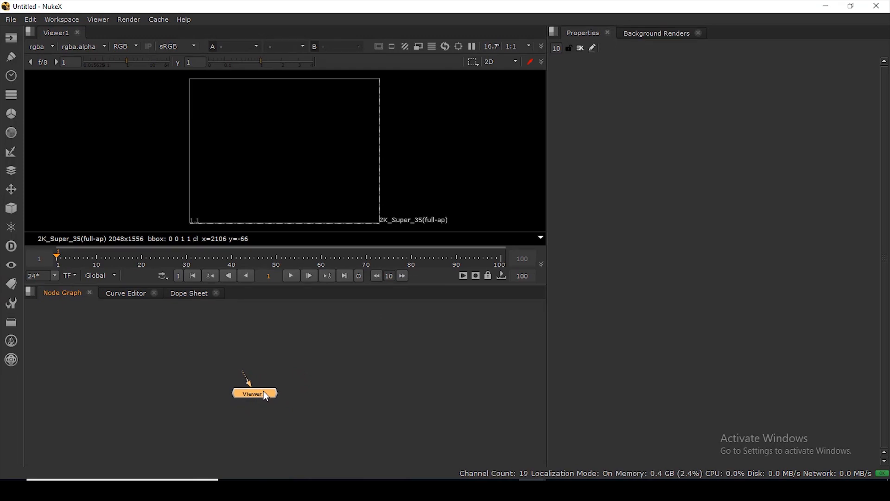
Try to read the exported files from the PF to Nuke folder, and delete the imported nodes.
{"action": "left_click", "coordinate": [349, 377]}
{"action": "key", "text": "r"}
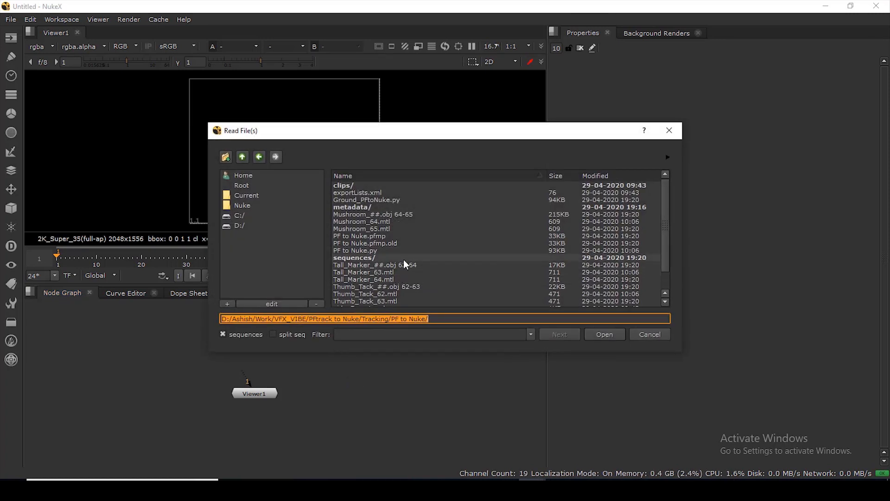
{"action": "left_click", "coordinate": [605, 334]}
{"action": "left_click_drag", "start_coordinate": [329, 333], "coordinate": [444, 426]}
{"action": "key", "text": "Delete"}
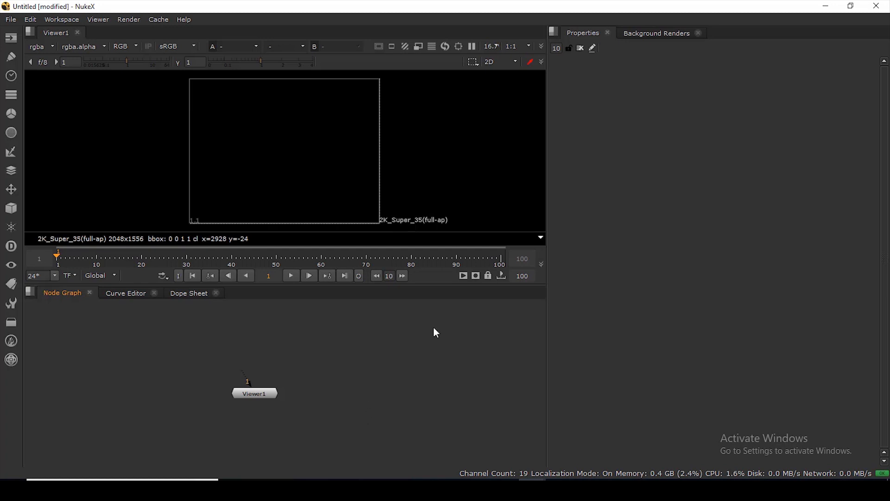
Add a Script Editor beside the Properties pane and load Ground_PFtoNuke.py into it.
{"action": "left_click", "coordinate": [554, 33]}
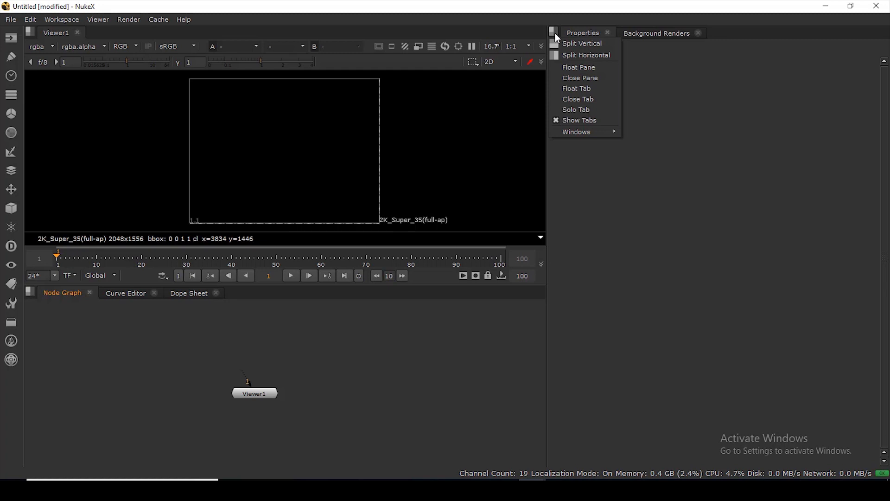
{"action": "mouse_move", "coordinate": [591, 135]}
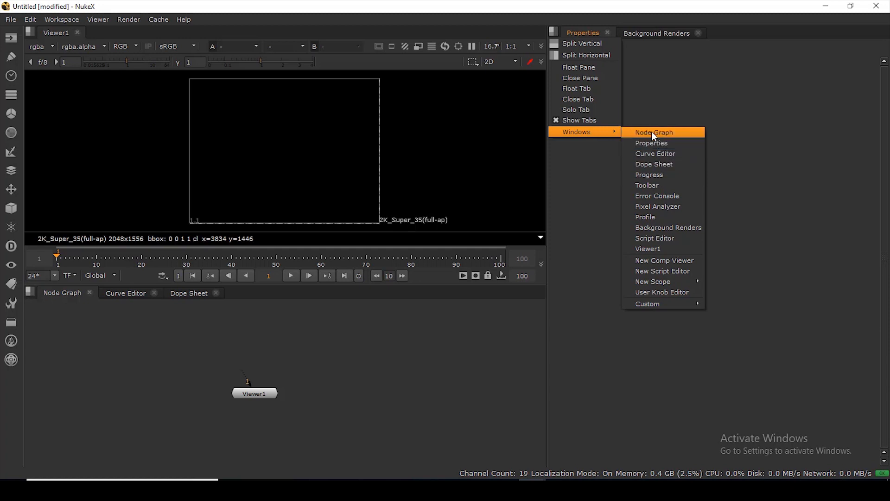
{"action": "left_click", "coordinate": [660, 239]}
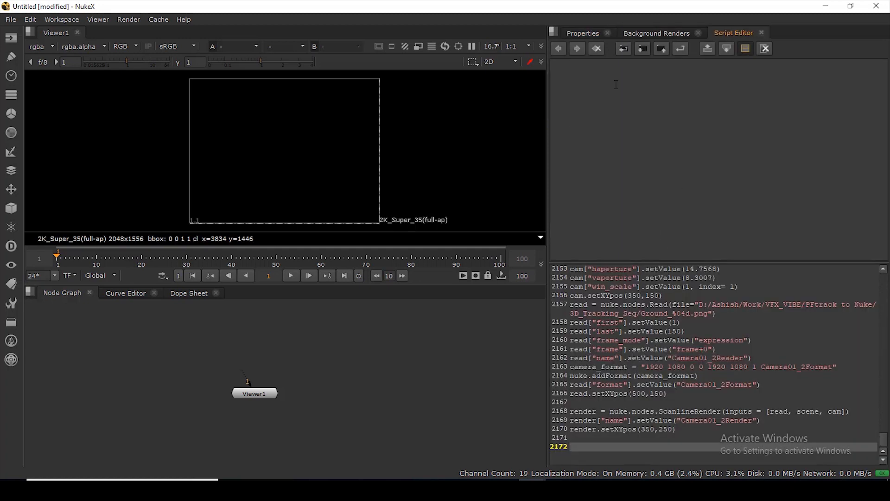
{"action": "left_click", "coordinate": [643, 49]}
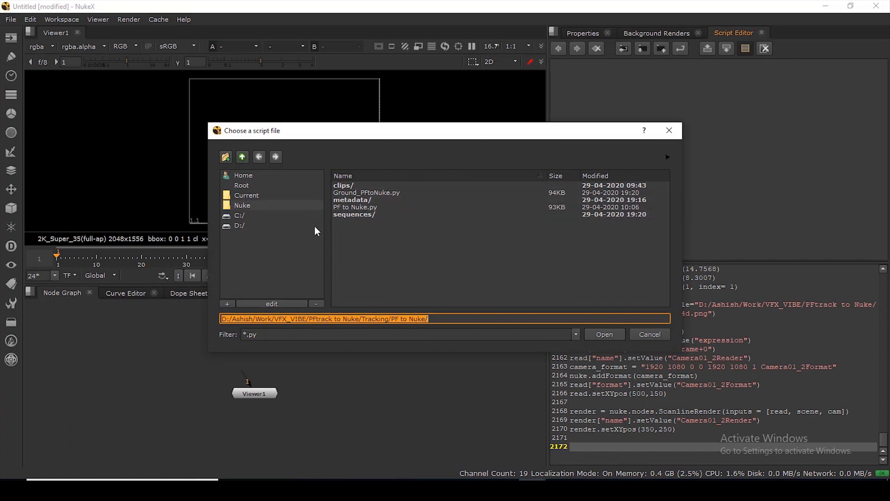
{"action": "left_click", "coordinate": [361, 195]}
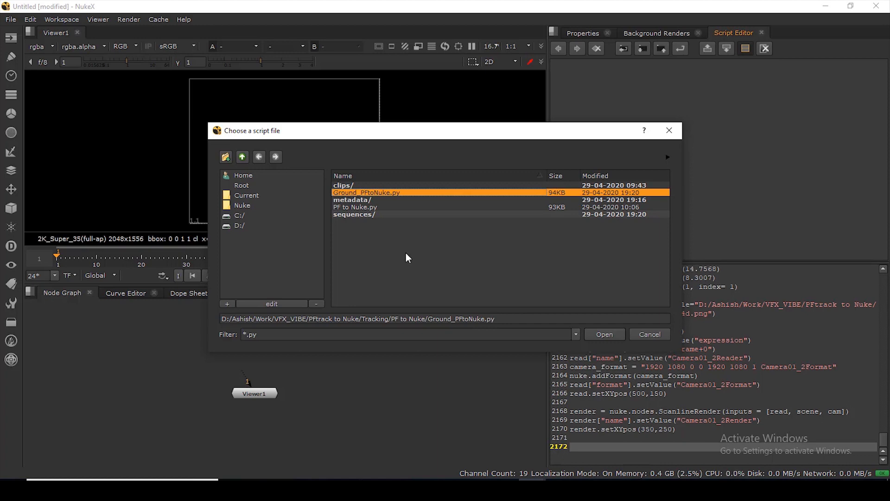
{"action": "left_click", "coordinate": [607, 333]}
Skim the loaded Python script and run it to build the exported scene's nodes.
{"action": "scroll", "coordinate": [624, 323], "scroll_direction": "down", "scroll_amount": 20}
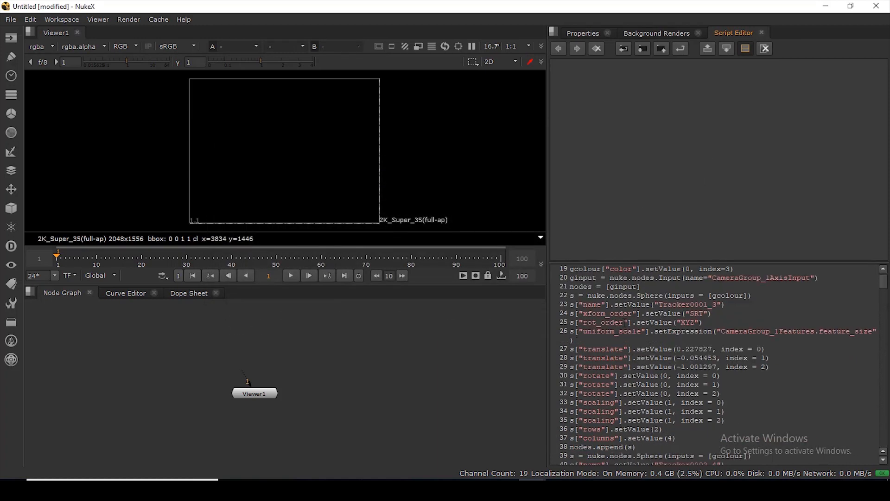
{"action": "scroll", "coordinate": [629, 372], "scroll_direction": "up", "scroll_amount": 17}
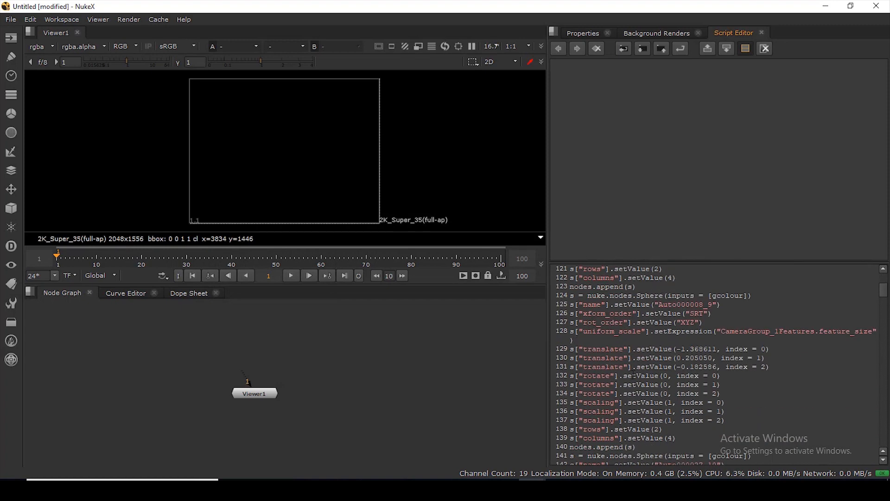
{"action": "scroll", "coordinate": [635, 372], "scroll_direction": "up", "scroll_amount": 11}
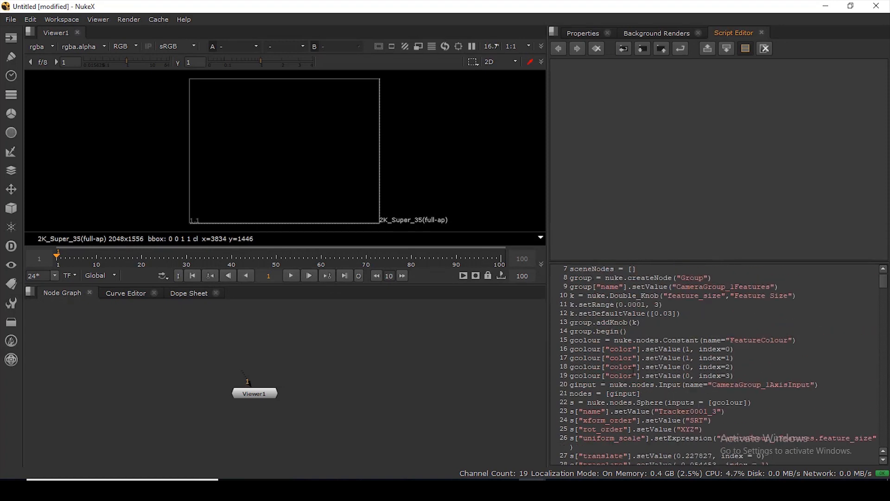
{"action": "left_click", "coordinate": [684, 50]}
Rearrange the imported camera, render and footage reader nodes beside PFTrackScene in the node graph.
{"action": "scroll", "coordinate": [357, 375], "scroll_direction": "down", "scroll_amount": 4}
{"action": "scroll", "coordinate": [394, 401], "scroll_direction": "up", "scroll_amount": 4}
{"action": "scroll", "coordinate": [384, 400], "scroll_direction": "down", "scroll_amount": 3}
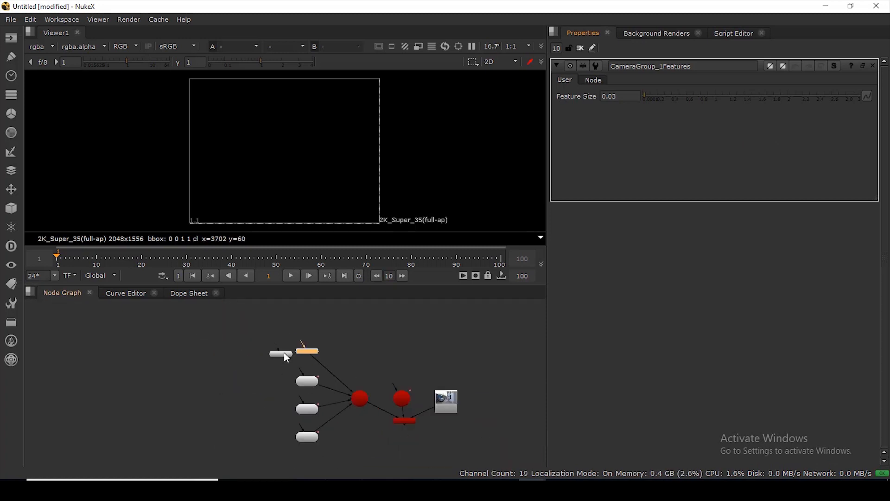
{"action": "scroll", "coordinate": [334, 411], "scroll_direction": "up", "scroll_amount": 3}
{"action": "left_click_drag", "start_coordinate": [421, 350], "coordinate": [561, 449]}
{"action": "left_click_drag", "start_coordinate": [425, 389], "coordinate": [427, 352]}
{"action": "left_click", "coordinate": [478, 410]}
{"action": "left_click_drag", "start_coordinate": [506, 379], "coordinate": [513, 398]}
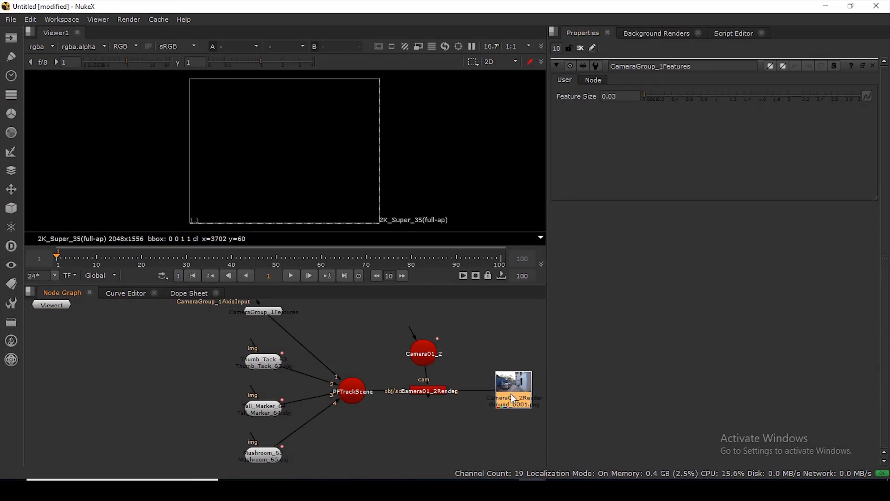
{"action": "middle_click_drag", "start_coordinate": [313, 372], "coordinate": [242, 391]}
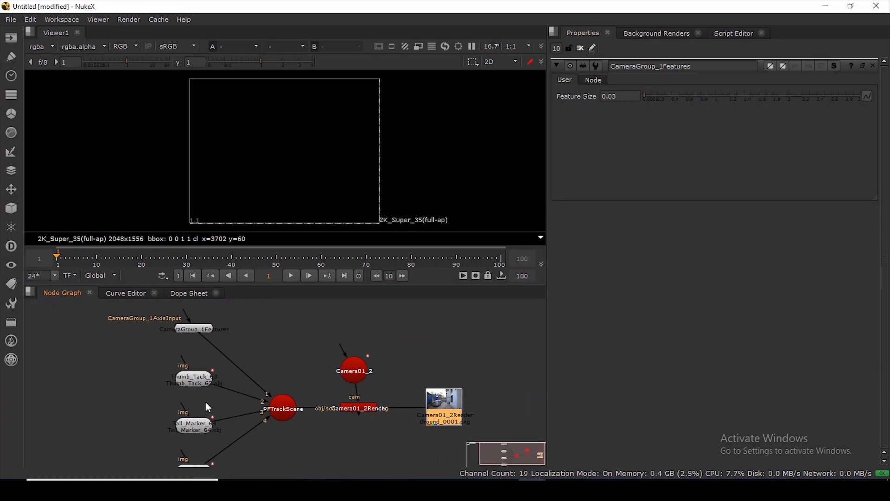
Set the project's full size format to HD_1080 (1920x1080).
{"action": "left_click", "coordinate": [189, 332]}
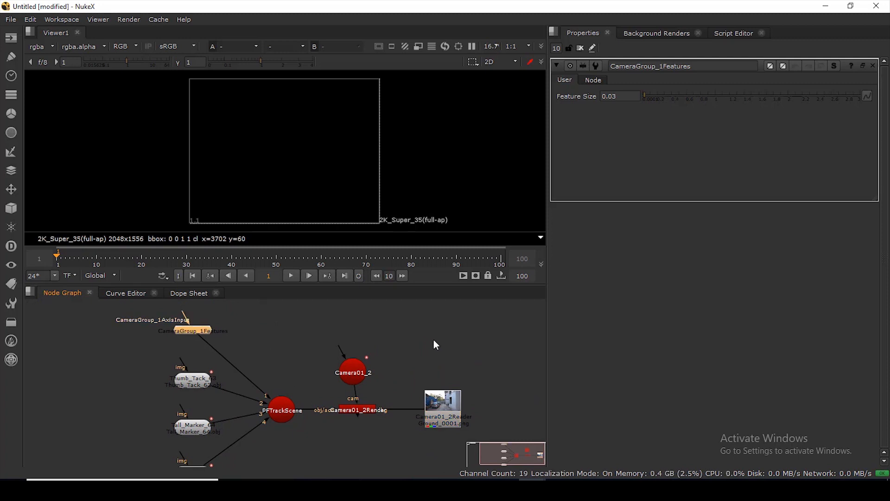
{"action": "left_click", "coordinate": [448, 351]}
{"action": "key", "text": "s"}
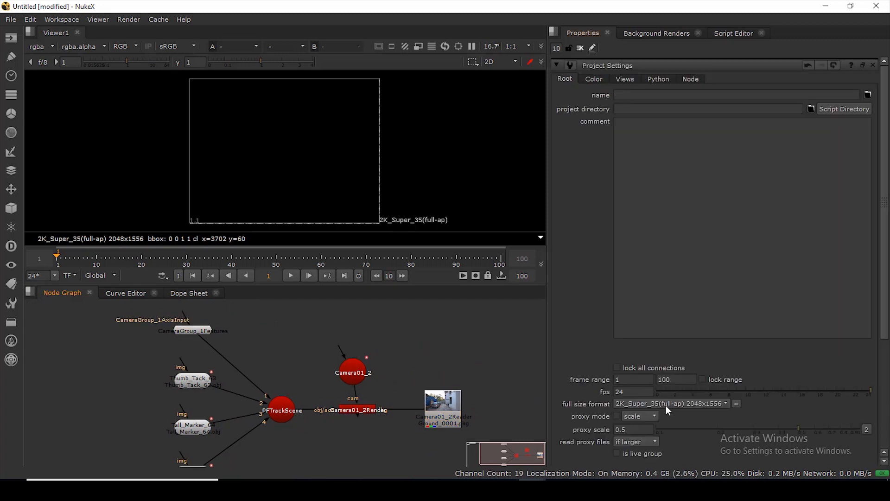
{"action": "left_click", "coordinate": [684, 403]}
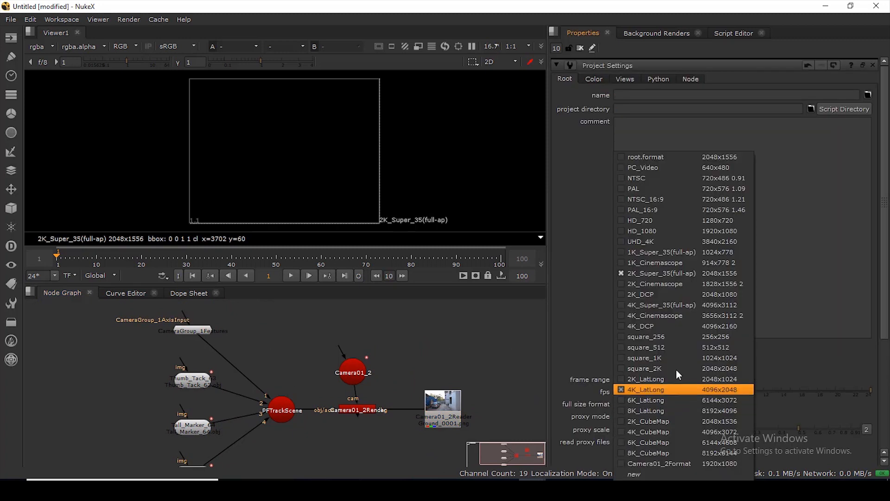
{"action": "left_click", "coordinate": [650, 231]}
Connect the viewer to the Ground footage reader and briefly play the clip.
{"action": "left_click", "coordinate": [442, 404]}
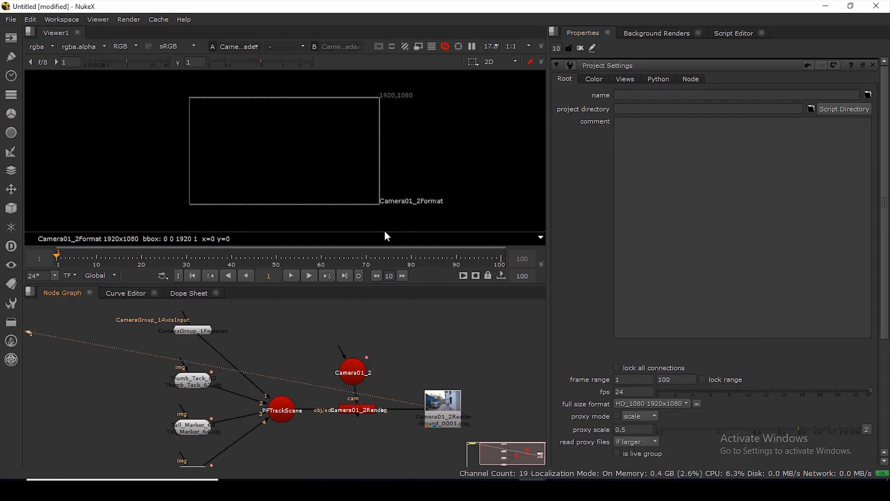
{"action": "key", "text": "1"}
{"action": "left_click", "coordinate": [292, 276]}
{"action": "left_click", "coordinate": [294, 276]}
Reposition the Camera01_2 node, view it in 3D and play its animated movement.
{"action": "left_click_drag", "start_coordinate": [355, 374], "coordinate": [363, 365]}
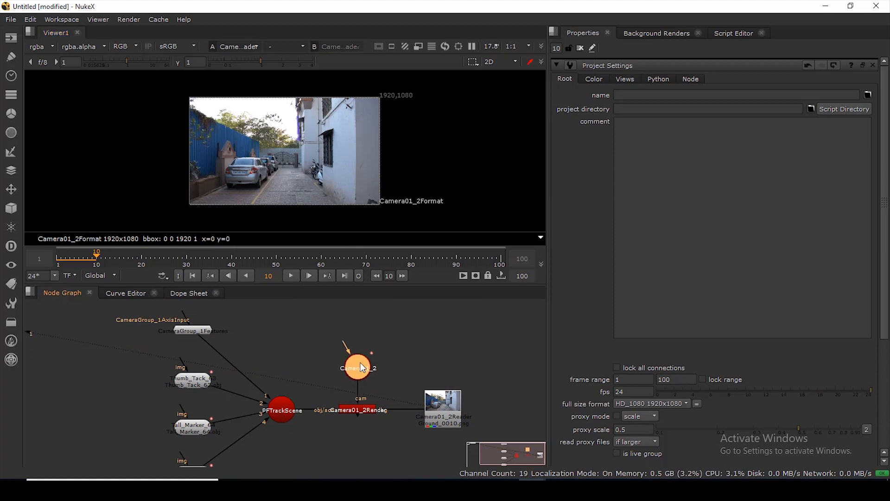
{"action": "double_click", "coordinate": [360, 362]}
{"action": "key", "text": "1"}
{"action": "scroll", "coordinate": [341, 190], "scroll_direction": "down", "scroll_amount": 6}
{"action": "left_click_drag", "start_coordinate": [336, 214], "coordinate": [237, 144], "text": "ctrl"}
{"action": "left_click", "coordinate": [290, 275]}
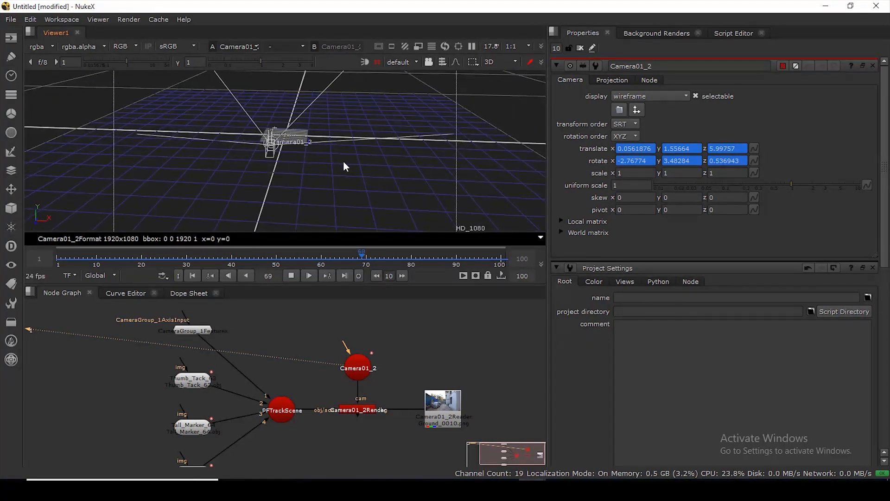
View the Camera01_2Render output in 3D and over the footage during playback, and return to the first frame.
{"action": "left_click", "coordinate": [364, 411]}
{"action": "key", "text": "1"}
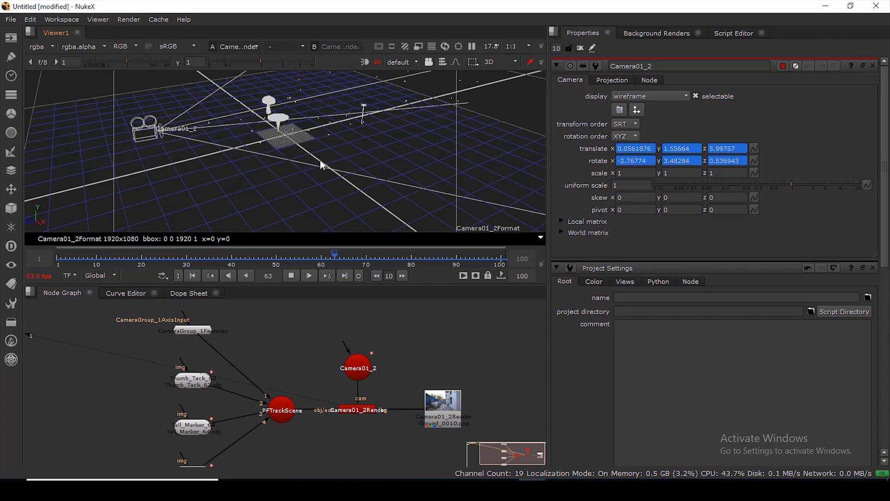
{"action": "key", "text": "Tab"}
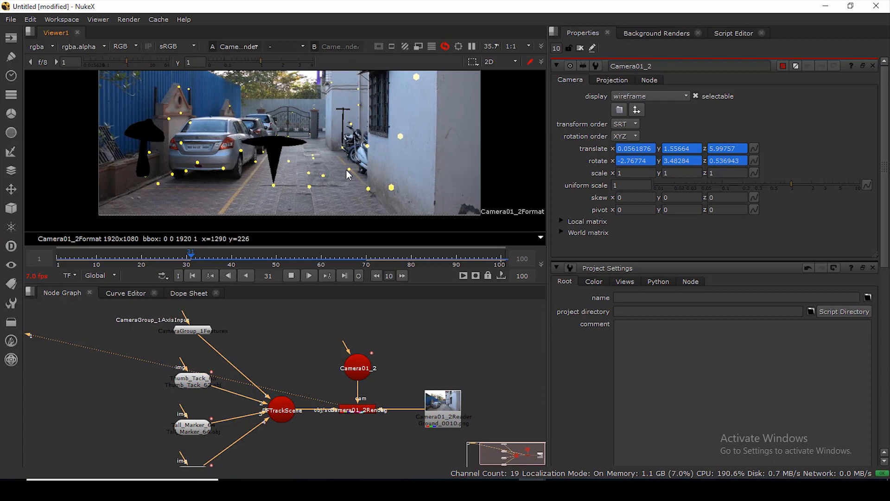
{"action": "middle_click_drag", "start_coordinate": [317, 158], "coordinate": [318, 180]}
{"action": "left_click", "coordinate": [296, 274]}
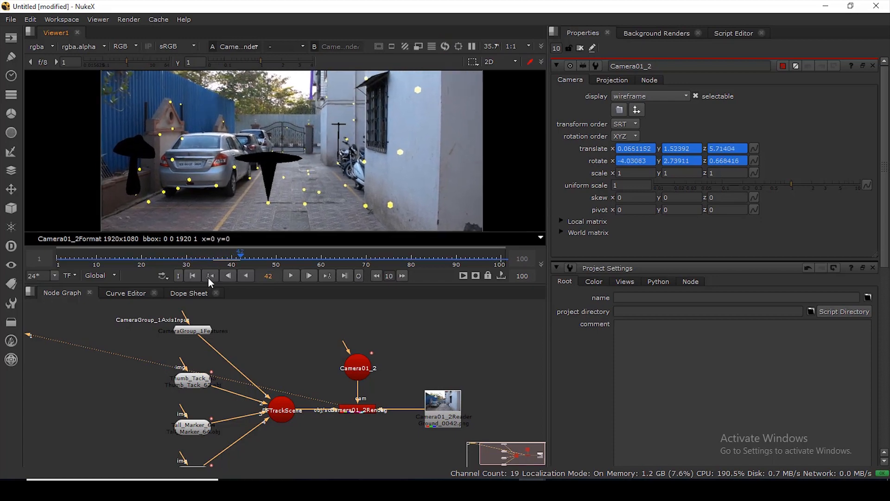
{"action": "left_click", "coordinate": [193, 277]}
Add a Card geometry node and connect it to the PFTrackScene node.
{"action": "key", "text": "Tab"}
{"action": "left_click_drag", "start_coordinate": [338, 146], "coordinate": [213, 162], "text": "ctrl"}
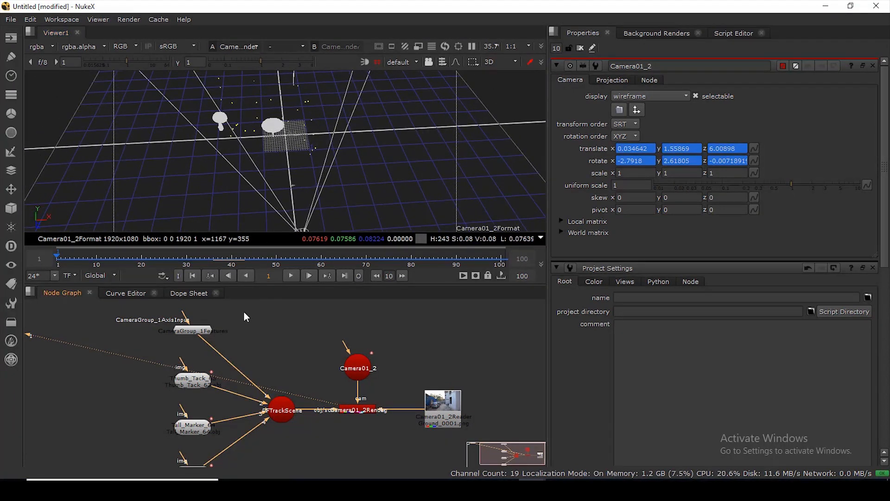
{"action": "key", "text": "Tab"}
{"action": "type", "text": "ca"}
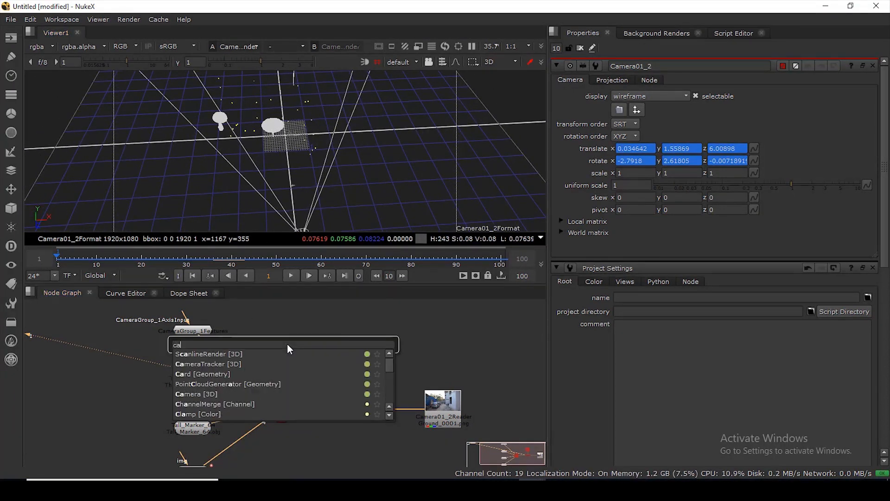
{"action": "type", "text": "rd"}
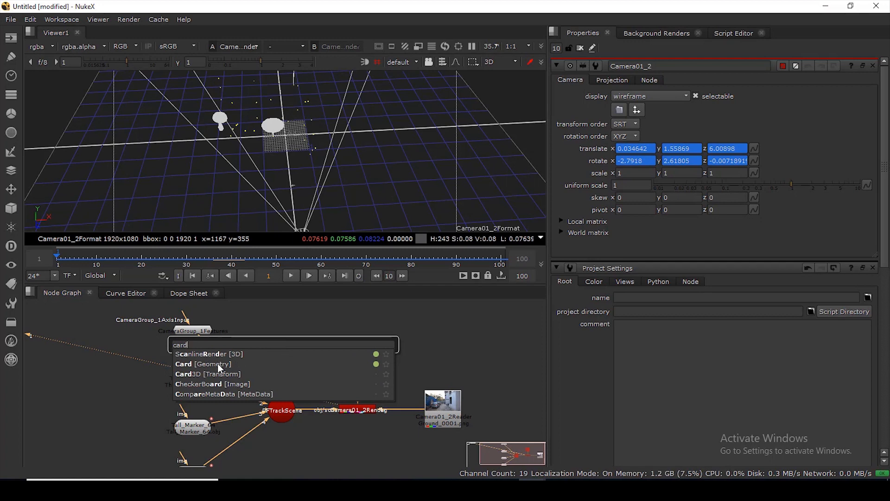
{"action": "left_click", "coordinate": [217, 365]}
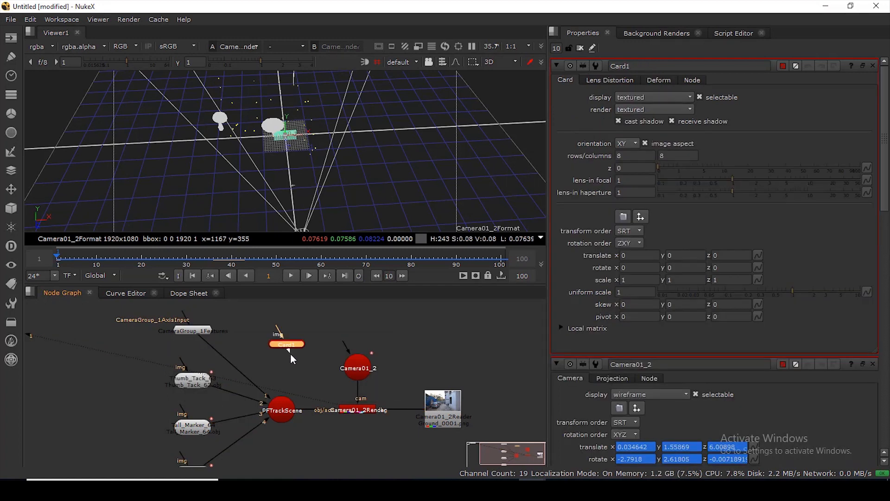
{"action": "left_click_drag", "start_coordinate": [289, 344], "coordinate": [286, 344]}
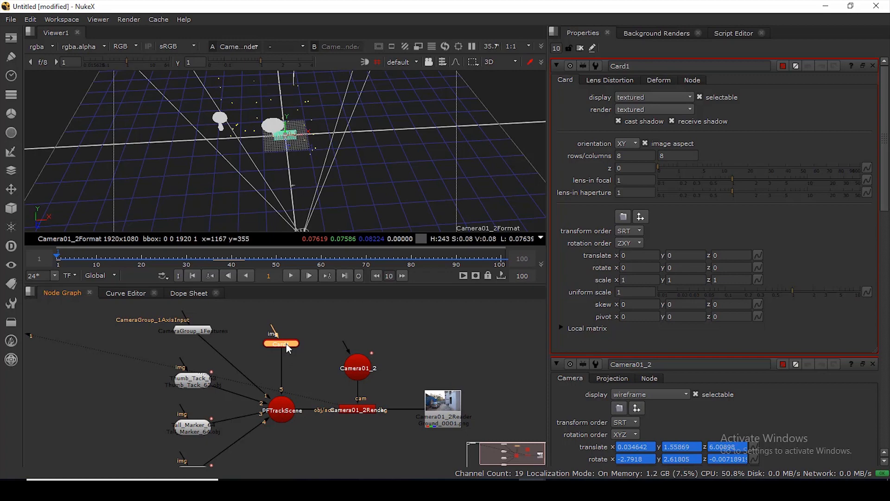
Set the card's Y rotation to 90.
{"action": "mouse_move", "coordinate": [298, 146]}
{"action": "left_mouse_down", "text": "ctrl"}
{"action": "mouse_move", "coordinate": [362, 197]}
{"action": "mouse_move", "coordinate": [241, 103]}
{"action": "mouse_move", "coordinate": [233, 110]}
{"action": "mouse_move", "coordinate": [281, 144]}
{"action": "left_mouse_up", "text": "ctrl"}
{"action": "scroll", "coordinate": [302, 166], "scroll_direction": "up", "scroll_amount": 3}
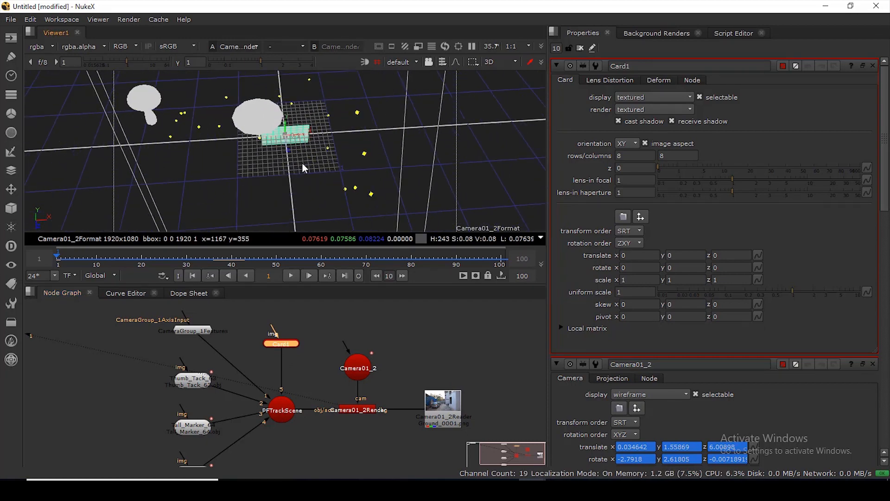
{"action": "left_click", "coordinate": [667, 269]}
{"action": "type", "text": "90"}
{"action": "key", "text": "Return"}
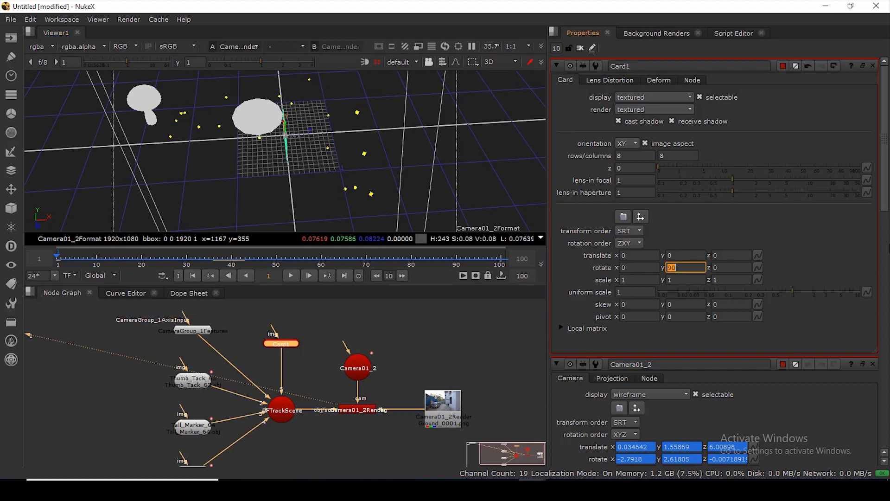
Select the tracker points along the building wall in the 3D view.
{"action": "mouse_move", "coordinate": [282, 158]}
{"action": "left_mouse_down", "text": "ctrl"}
{"action": "mouse_move", "coordinate": [432, 75]}
{"action": "mouse_move", "coordinate": [287, 163]}
{"action": "left_mouse_up", "text": "ctrl"}
{"action": "left_click_drag", "start_coordinate": [309, 120], "coordinate": [353, 220]}
{"action": "left_click_drag", "start_coordinate": [299, 187], "coordinate": [330, 185], "text": "ctrl"}
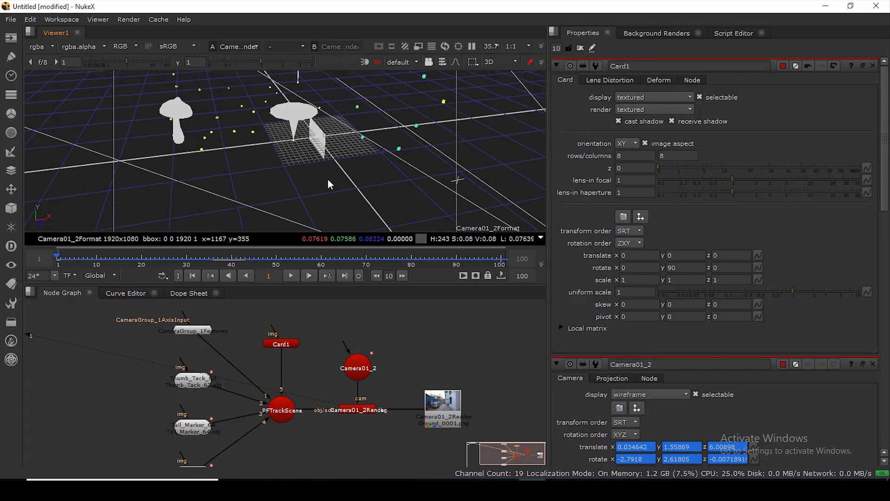
Move the card to the selected wall trackers, at about X 0.86 and Y 0.57, and check it from the front.
{"action": "left_click", "coordinate": [281, 344]}
{"action": "left_click_drag", "start_coordinate": [330, 134], "coordinate": [393, 134]}
{"action": "left_click_drag", "start_coordinate": [426, 182], "coordinate": [372, 151], "text": "ctrl"}
{"action": "left_click_drag", "start_coordinate": [378, 181], "coordinate": [346, 93], "text": "ctrl"}
{"action": "left_click", "coordinate": [326, 155]}
{"action": "key", "text": "z"}
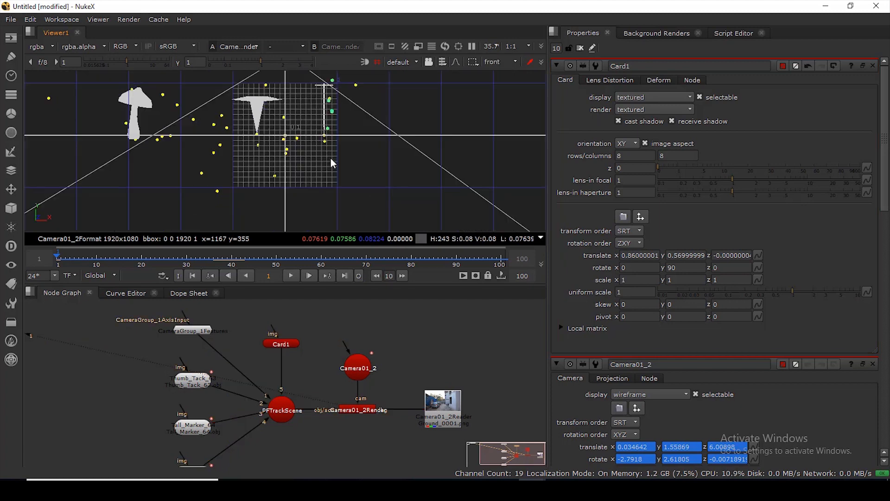
{"action": "scroll", "coordinate": [343, 141], "scroll_direction": "up", "scroll_amount": 5}
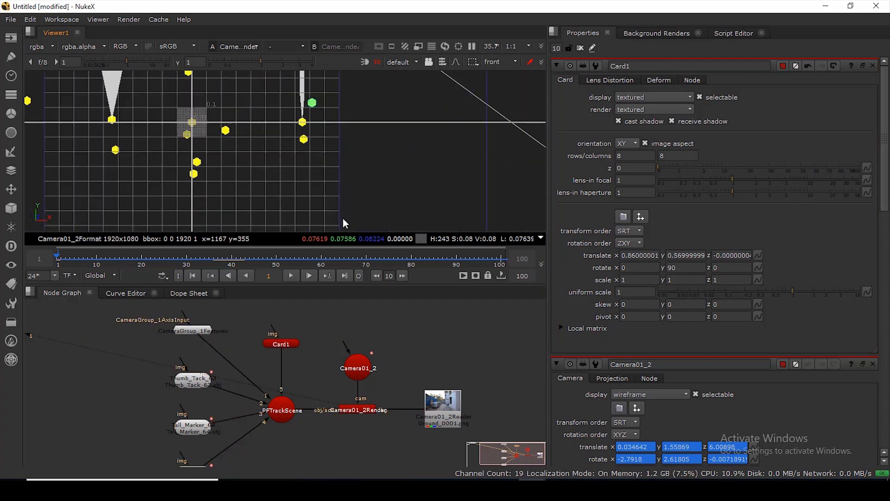
{"action": "scroll", "coordinate": [344, 141], "scroll_direction": "down", "scroll_amount": 5}
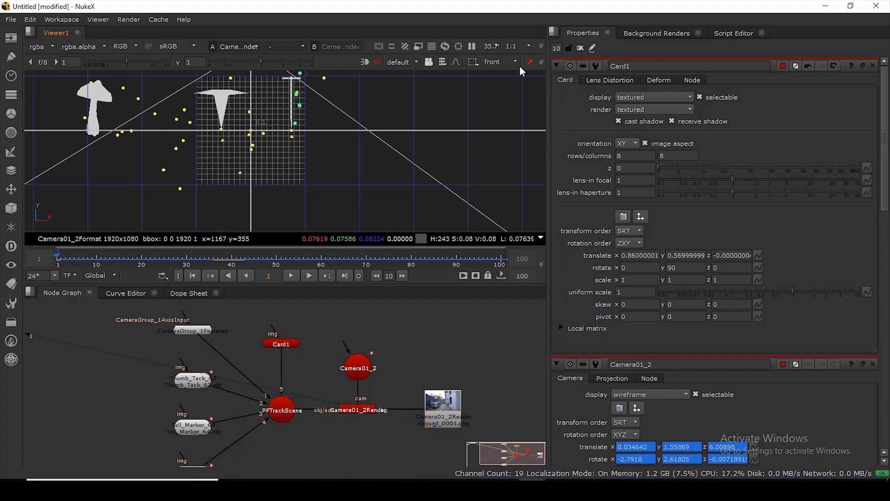
From the top view, align the card with the wall trackers at about X 0.845, and return to the 3D view.
{"action": "left_click", "coordinate": [505, 64]}
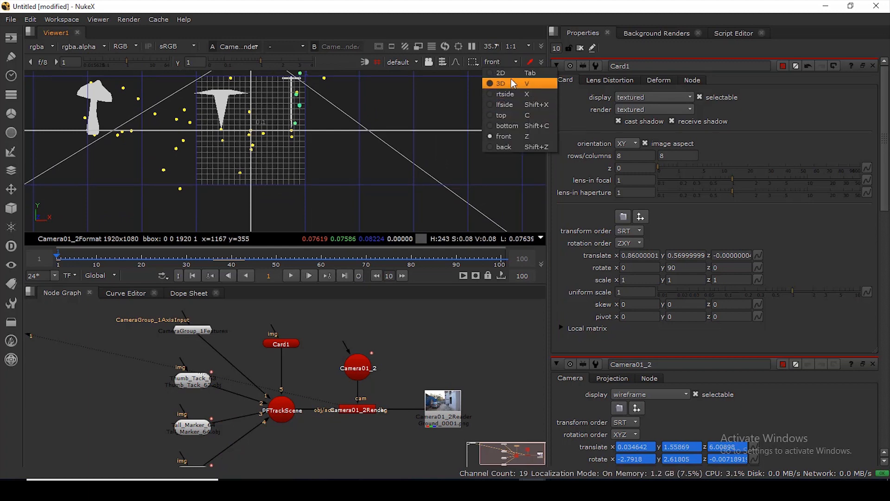
{"action": "left_click", "coordinate": [505, 115]}
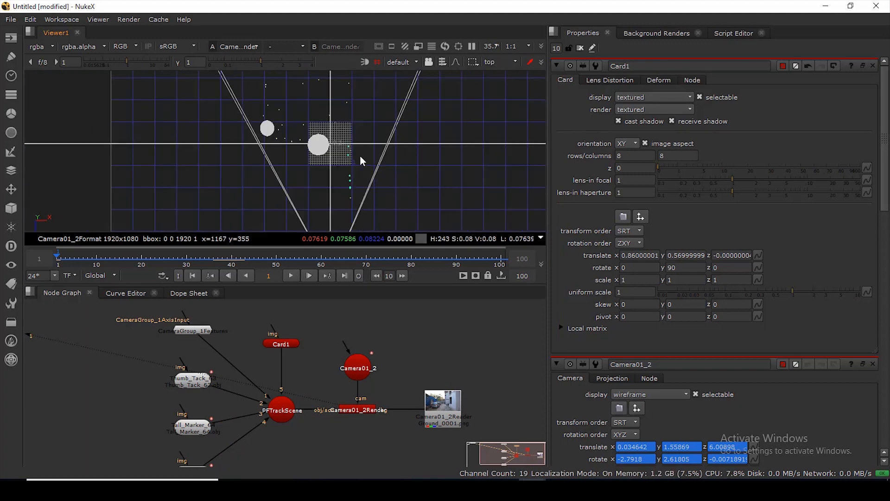
{"action": "scroll", "coordinate": [319, 183], "scroll_direction": "down", "scroll_amount": 4}
{"action": "scroll", "coordinate": [330, 180], "scroll_direction": "up", "scroll_amount": 6}
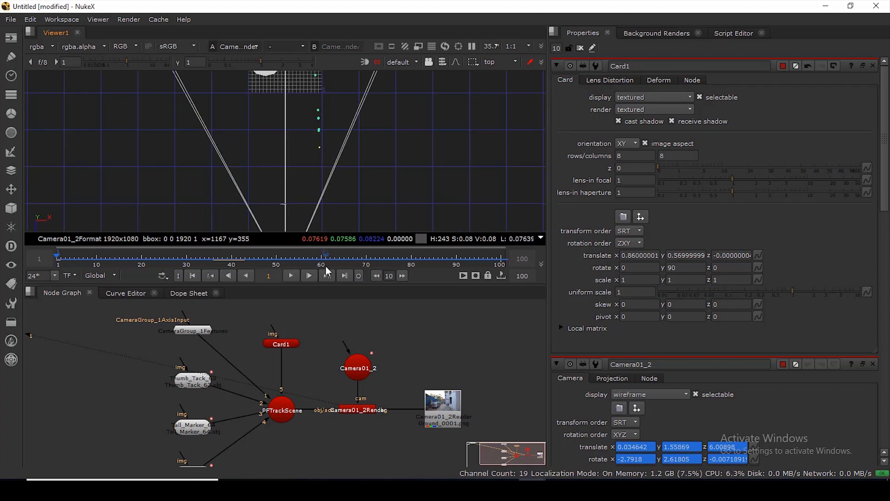
{"action": "left_click", "coordinate": [294, 344]}
{"action": "middle_click_drag", "start_coordinate": [301, 163], "coordinate": [317, 249]}
{"action": "scroll", "coordinate": [331, 151], "scroll_direction": "up", "scroll_amount": 4}
{"action": "left_click_drag", "start_coordinate": [354, 136], "coordinate": [352, 139]}
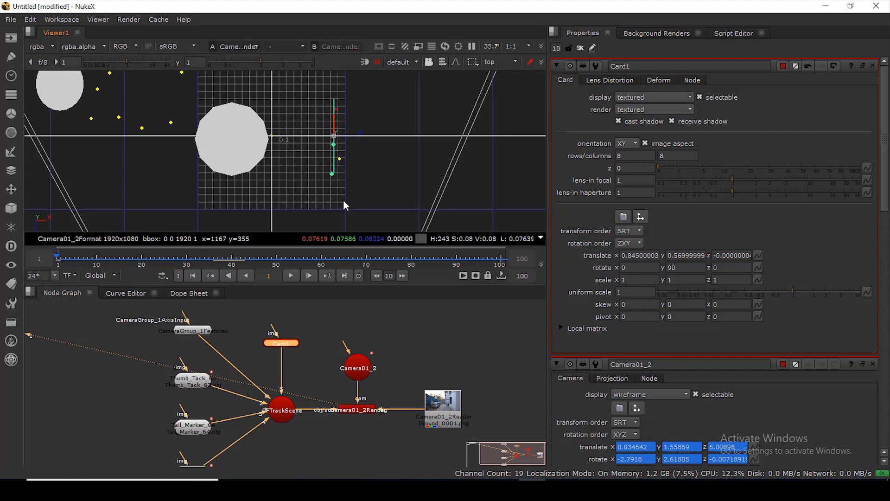
{"action": "key", "text": "v"}
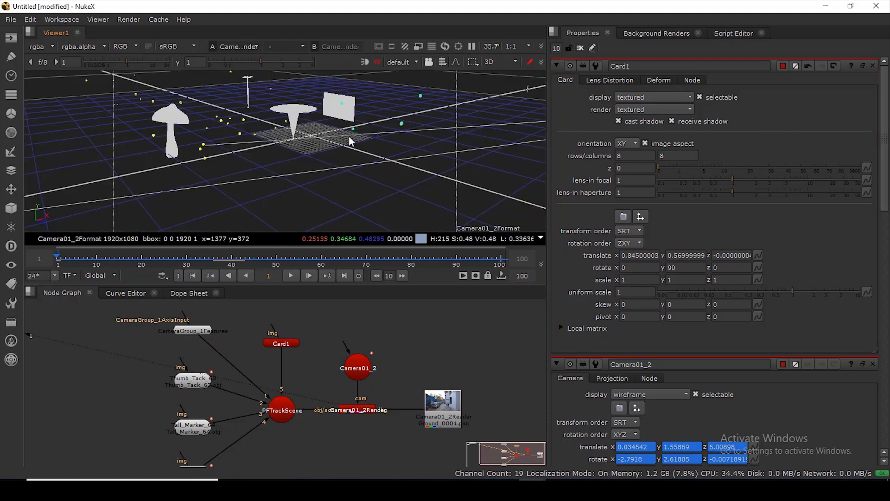
Add a CheckerBoard node and connect it to the card's image input.
{"action": "left_click", "coordinate": [10, 38]}
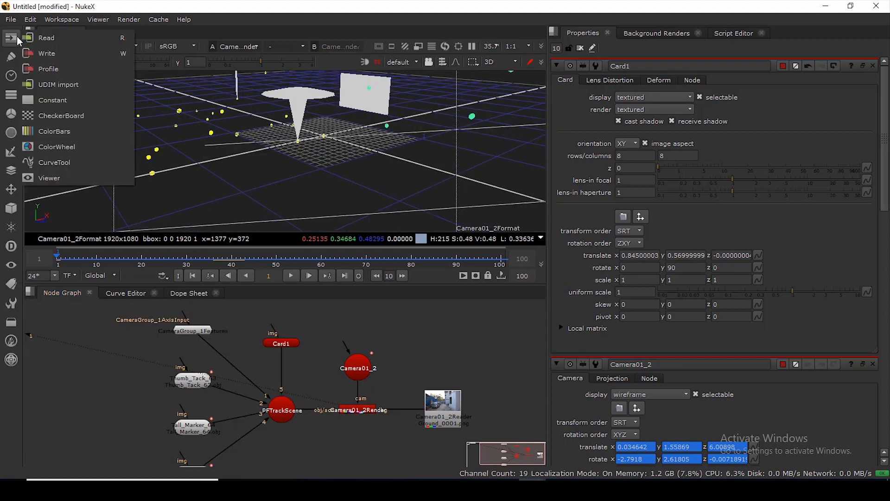
{"action": "left_click", "coordinate": [51, 115]}
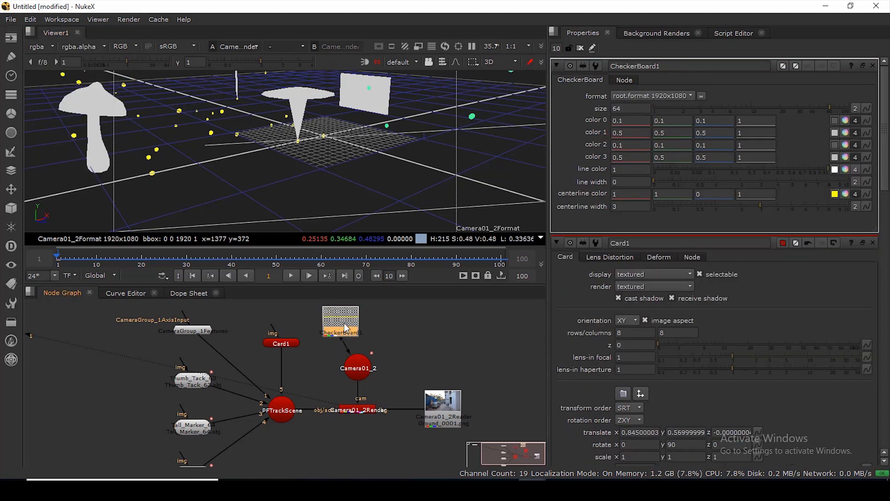
{"action": "left_click_drag", "start_coordinate": [346, 328], "coordinate": [364, 326]}
{"action": "left_click", "coordinate": [285, 331]}
{"action": "left_click_drag", "start_coordinate": [348, 328], "coordinate": [351, 330]}
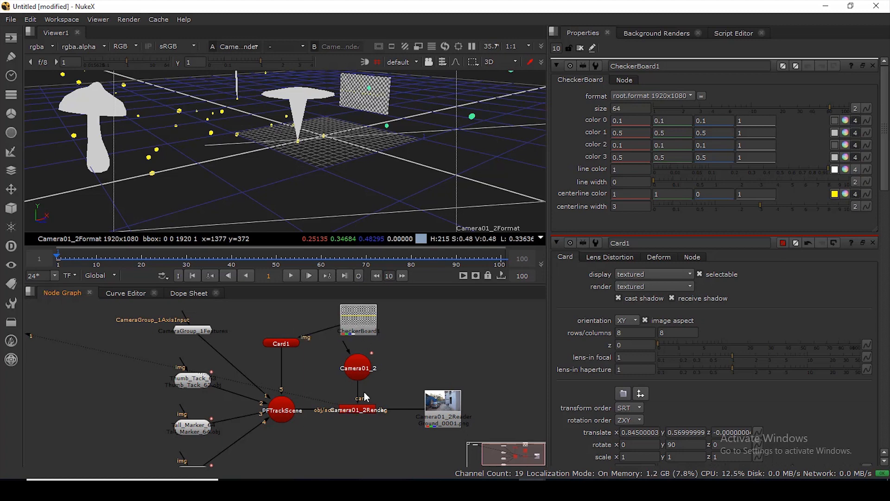
Switch to the 2D footage view and set the card's X translation to about 1.145 to place it against the building wall.
{"action": "key", "text": "Tab"}
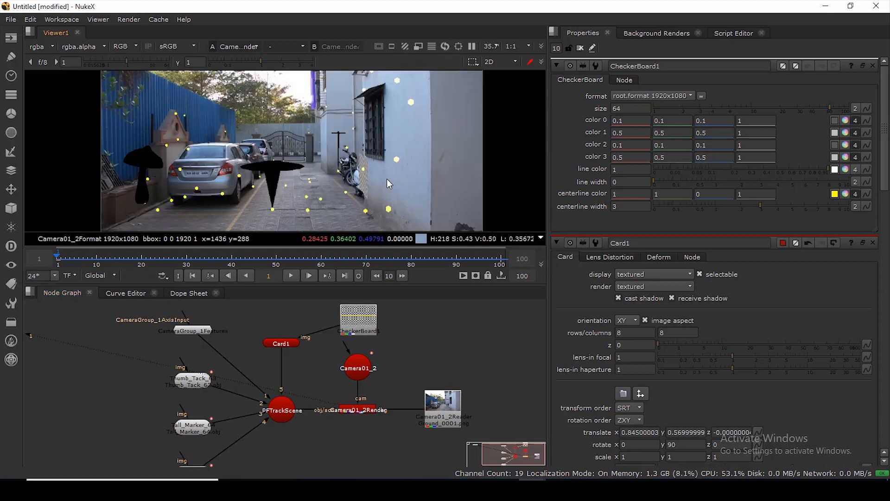
{"action": "scroll", "coordinate": [366, 177], "scroll_direction": "up", "scroll_amount": 2}
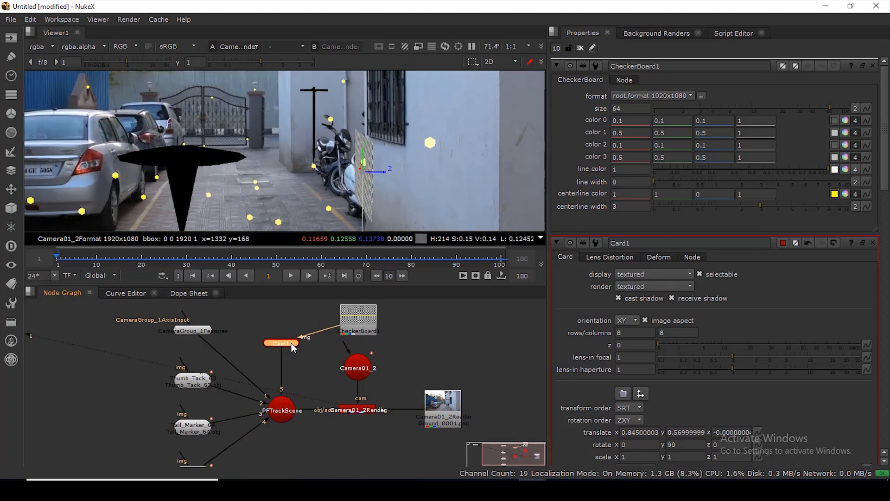
{"action": "double_click", "coordinate": [291, 343]}
{"action": "left_click", "coordinate": [358, 168]}
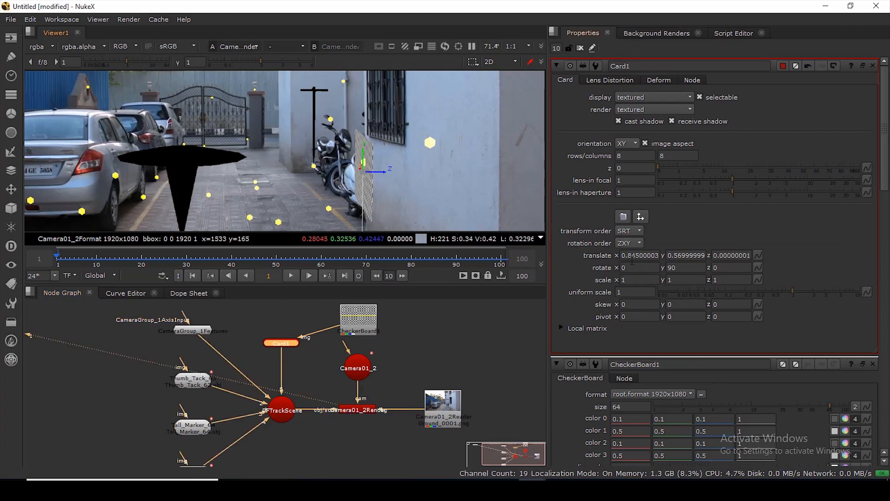
{"action": "left_click", "coordinate": [624, 255]}
{"action": "key", "text": "Up"}
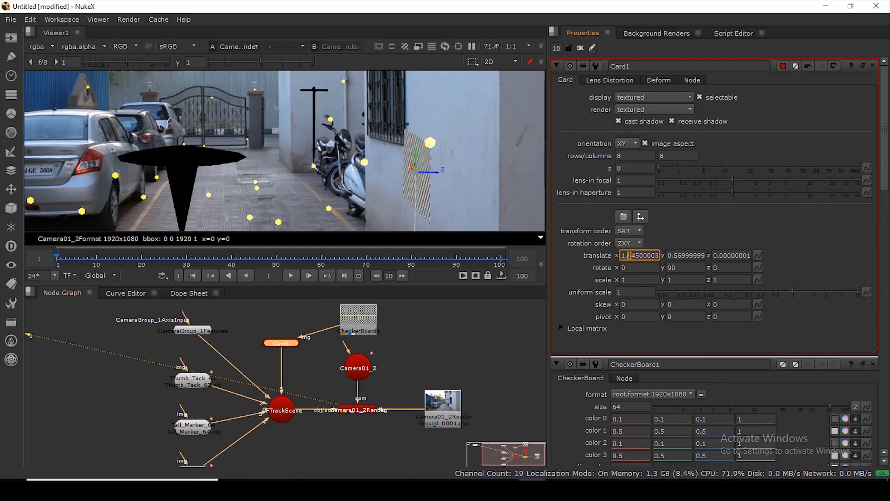
{"action": "key", "text": "Down"}
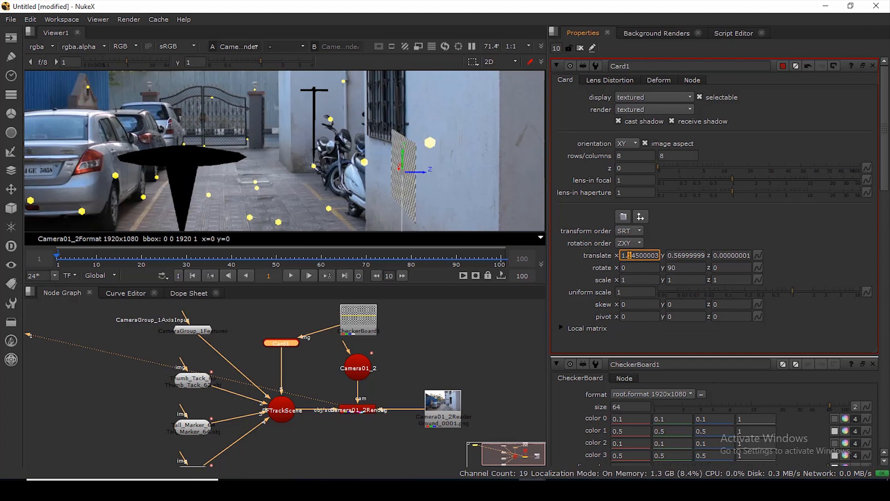
{"action": "scroll", "coordinate": [487, 208], "scroll_direction": "down", "scroll_amount": 2}
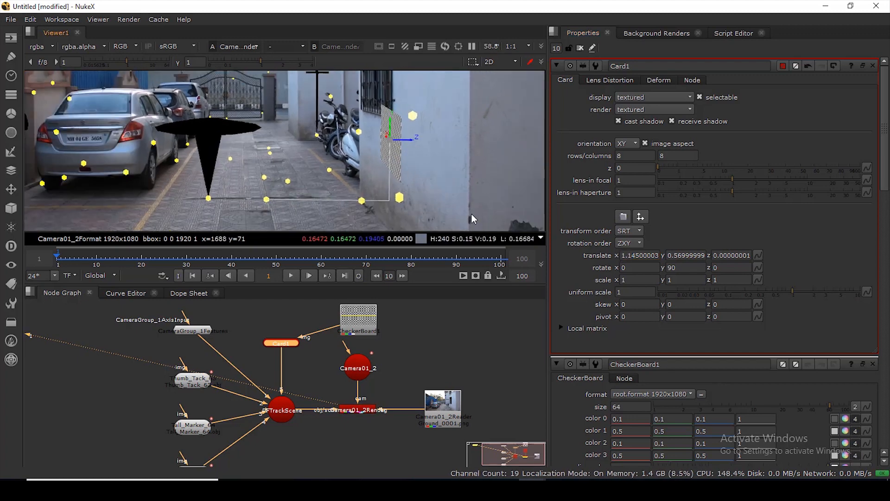
Set the card's Y rotation to 98 to match the angle of the building wall.
{"action": "left_click", "coordinate": [672, 267]}
{"action": "key", "text": "Up"}
{"action": "key", "text": "Up"}
{"action": "key", "text": "Up"}
{"action": "key", "text": "Up"}
{"action": "key", "text": "Up"}
{"action": "key", "text": "Up"}
{"action": "key", "text": "Up"}
{"action": "key", "text": "Up"}
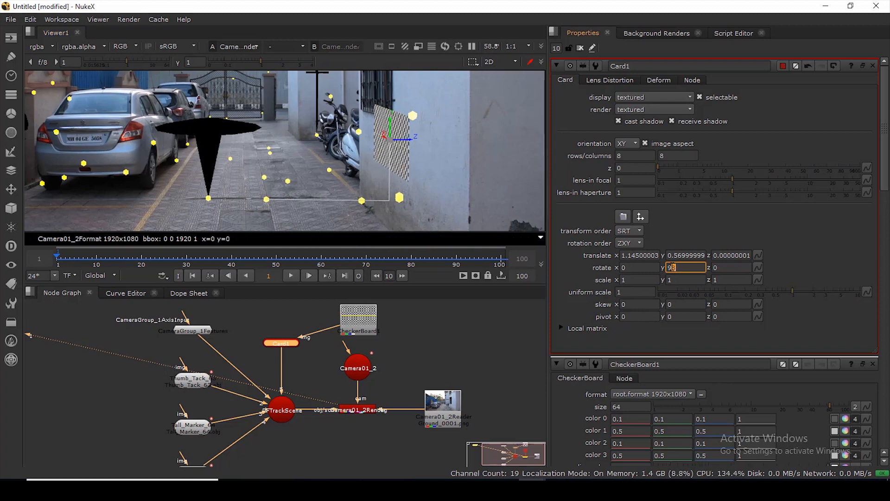
Play back the clip to check how the checkered card and markers track with the footage, and stop at frame 72.
{"action": "left_click", "coordinate": [296, 275]}
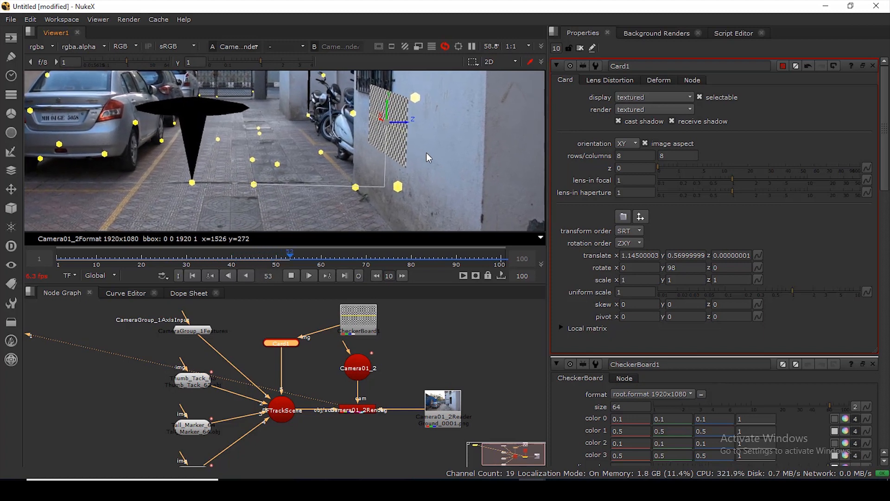
{"action": "scroll", "coordinate": [254, 157], "scroll_direction": "down", "scroll_amount": 2}
{"action": "scroll", "coordinate": [251, 153], "scroll_direction": "down", "scroll_amount": 1}
{"action": "middle_click_drag", "start_coordinate": [261, 170], "coordinate": [358, 186]}
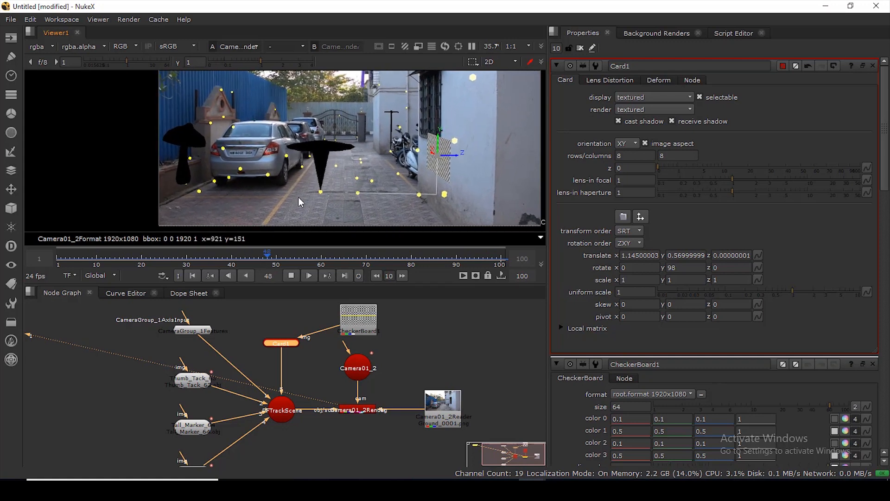
{"action": "left_click", "coordinate": [291, 275]}
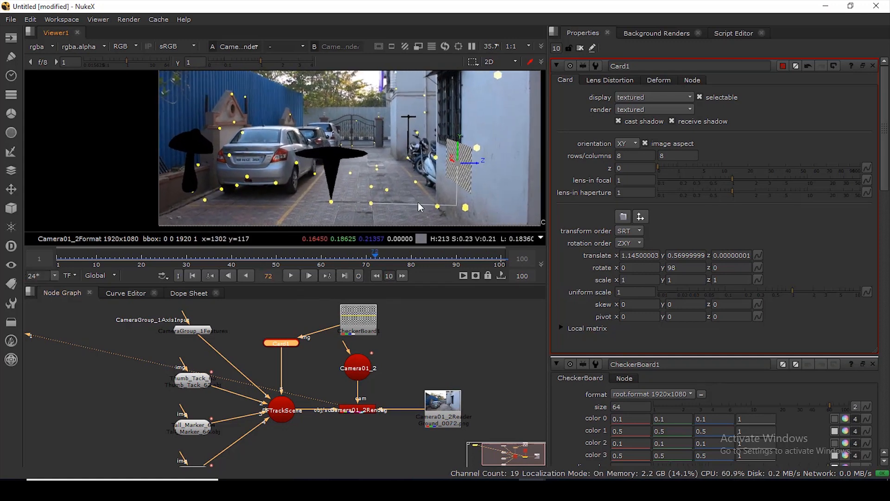